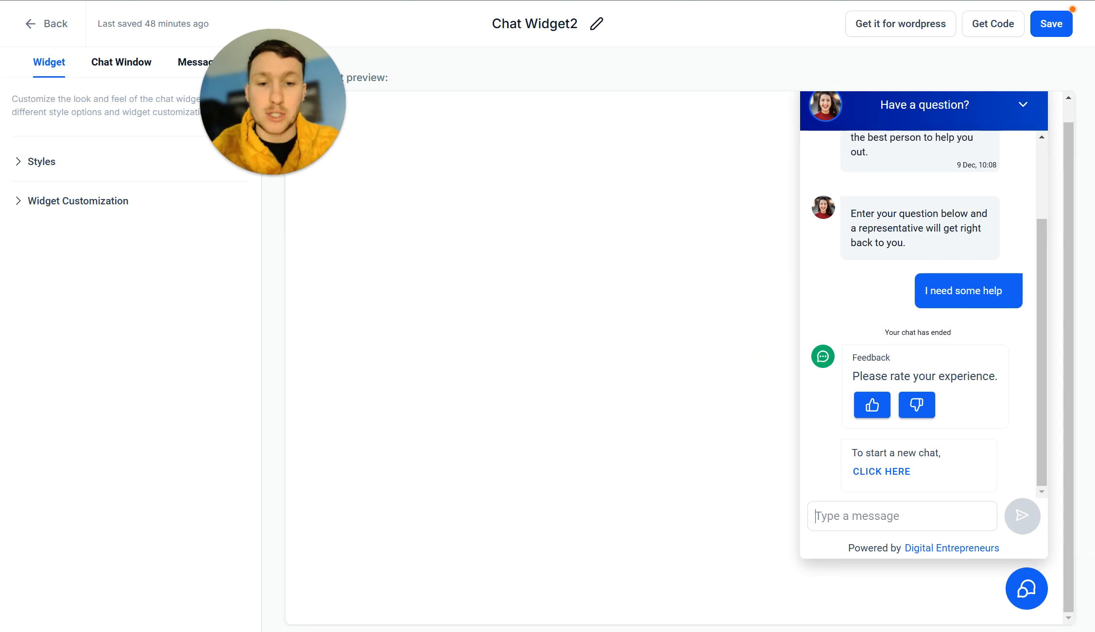
Examine the chat widget types offered for a new widget and the actions available for the existing Chat Widget3
{"action": "scroll", "coordinate": [859, 371], "scroll_direction": "up", "scroll_amount": 2}
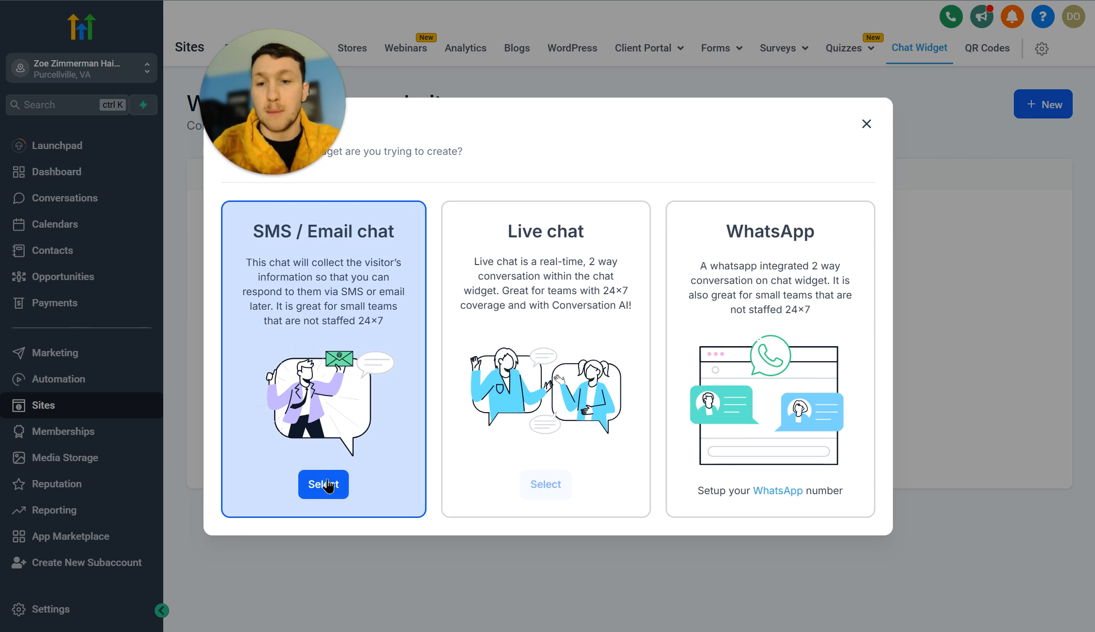
{"action": "left_click", "coordinate": [310, 491]}
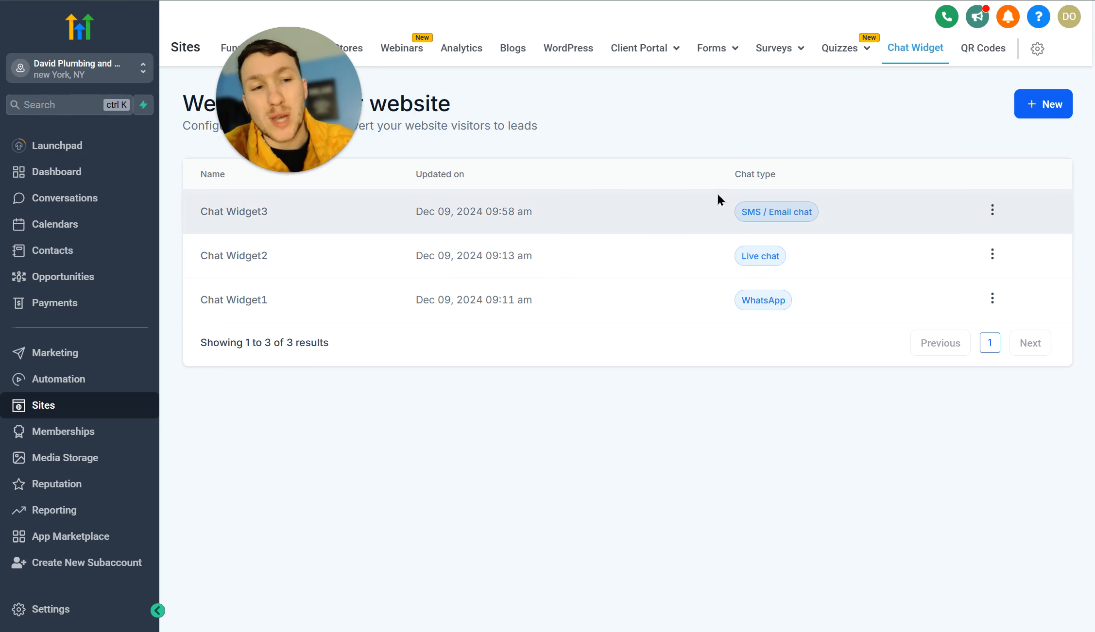
{"action": "left_click", "coordinate": [1040, 115]}
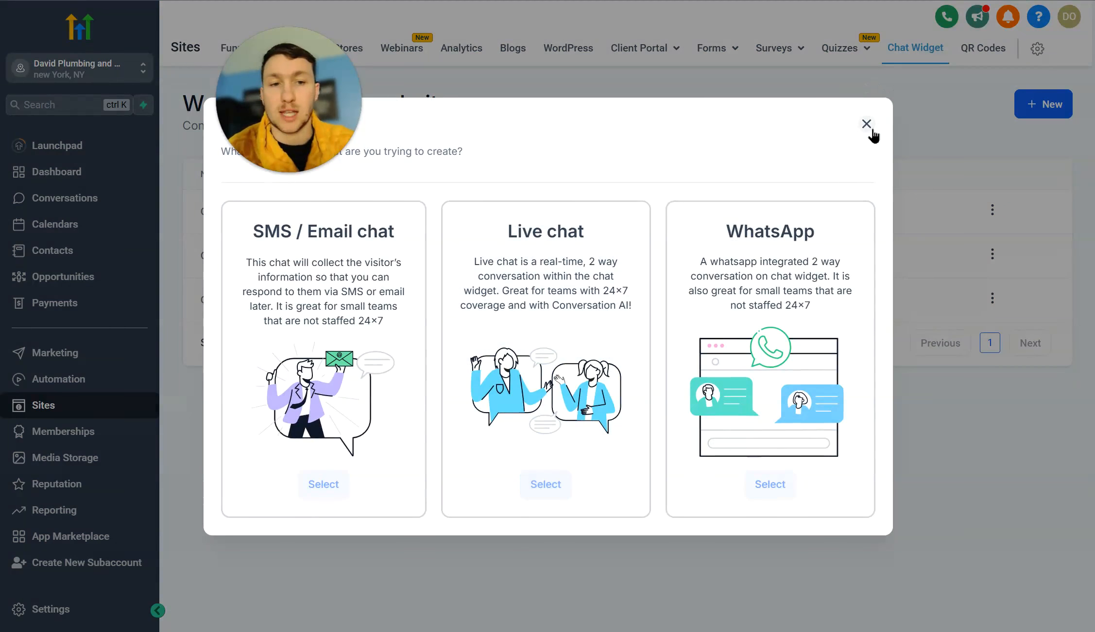
{"action": "left_click", "coordinate": [873, 134]}
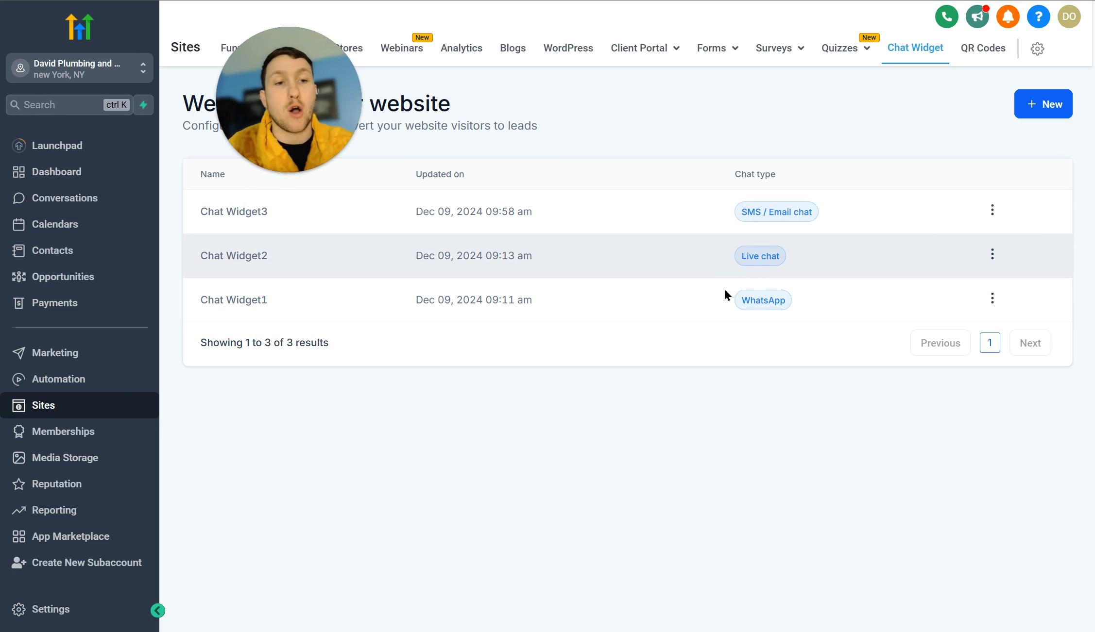
{"action": "left_click", "coordinate": [992, 210]}
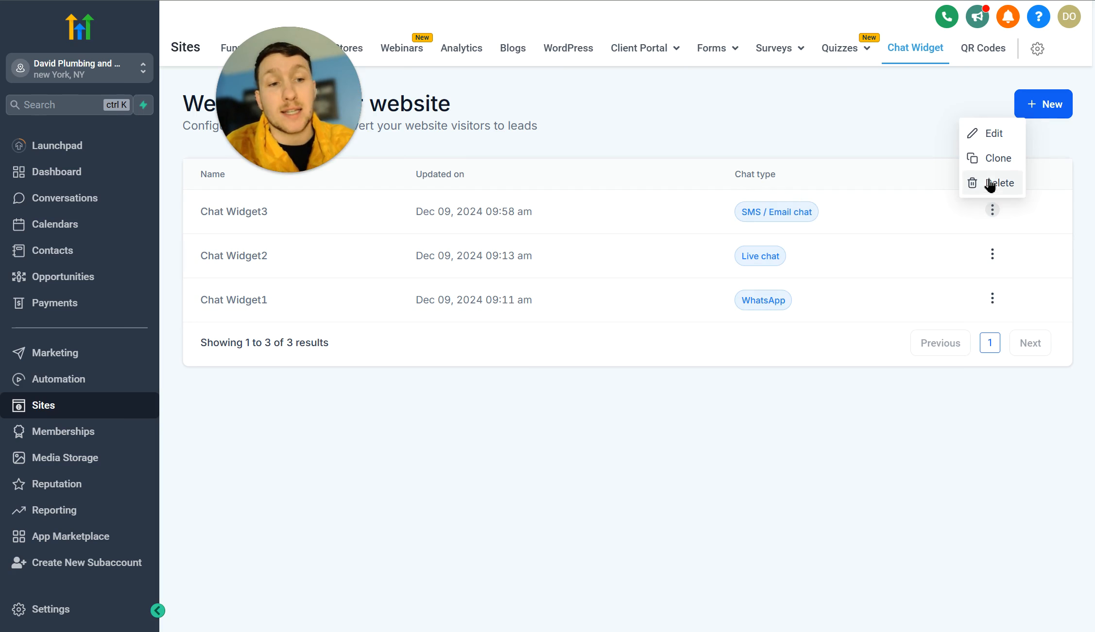
{"action": "left_click", "coordinate": [768, 394]}
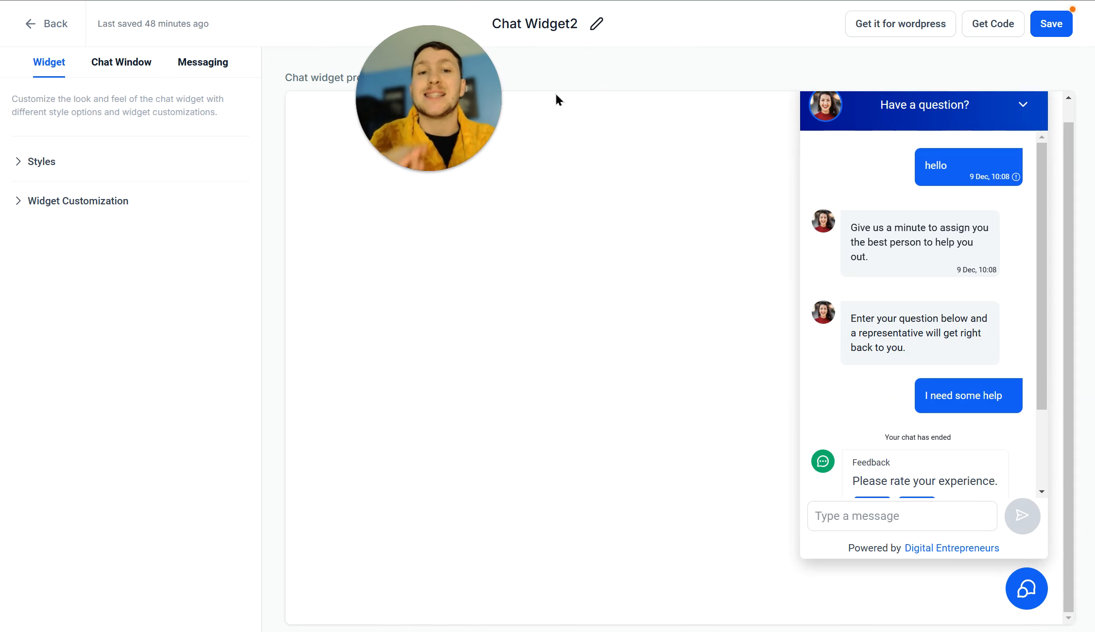
{"action": "left_click", "coordinate": [124, 64]}
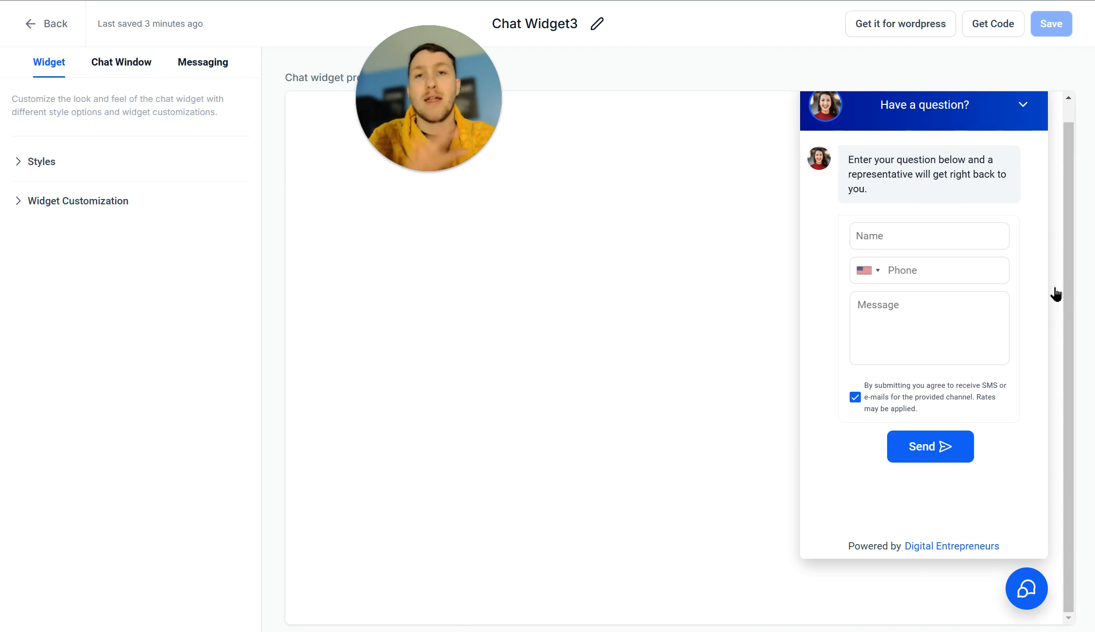
Open the Styles settings of Chat Widget3, try the second chat prompt style and toggle the prompt off and back on
{"action": "left_click", "coordinate": [43, 162]}
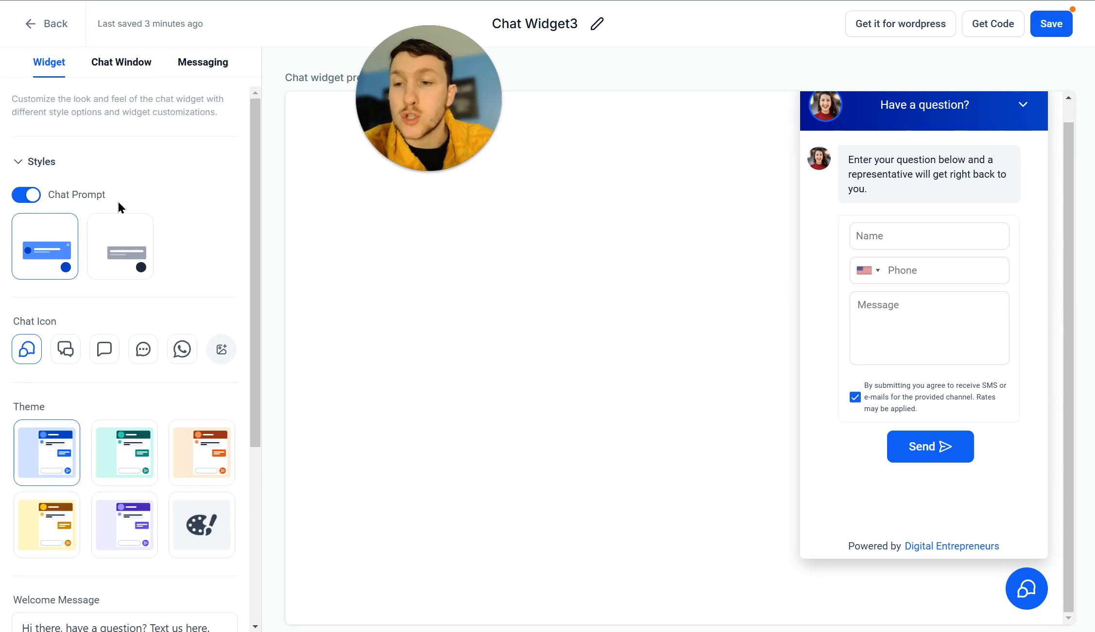
{"action": "left_click", "coordinate": [100, 246]}
{"action": "left_click", "coordinate": [24, 195]}
{"action": "left_click", "coordinate": [29, 197]}
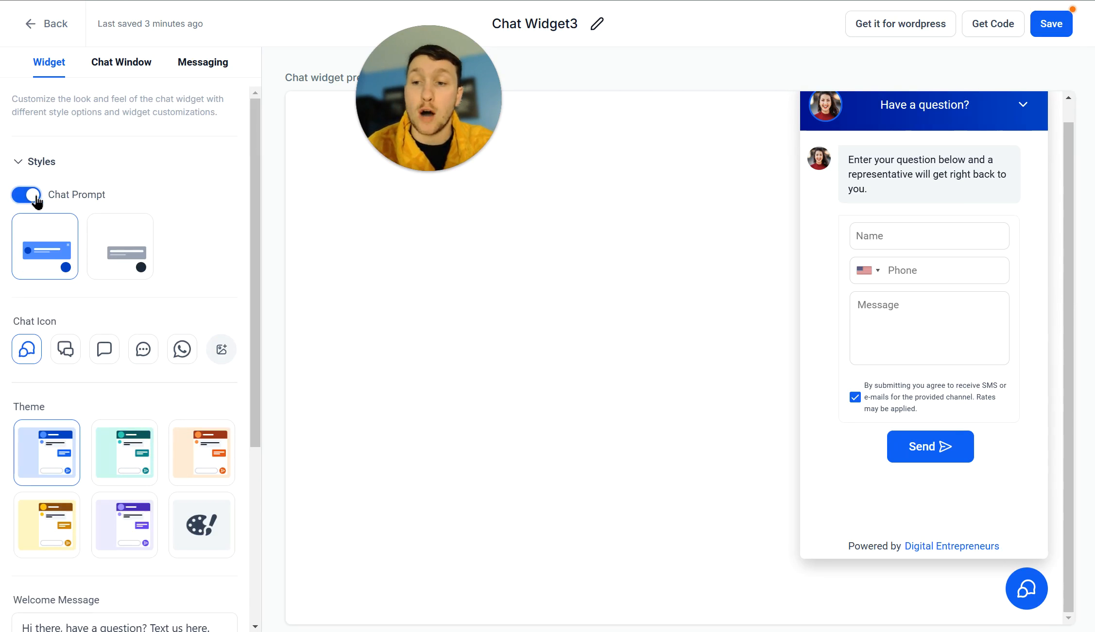
Try the alternative chat icons and set the widget's icon to the two overlapping square speech bubbles
{"action": "left_click", "coordinate": [66, 352]}
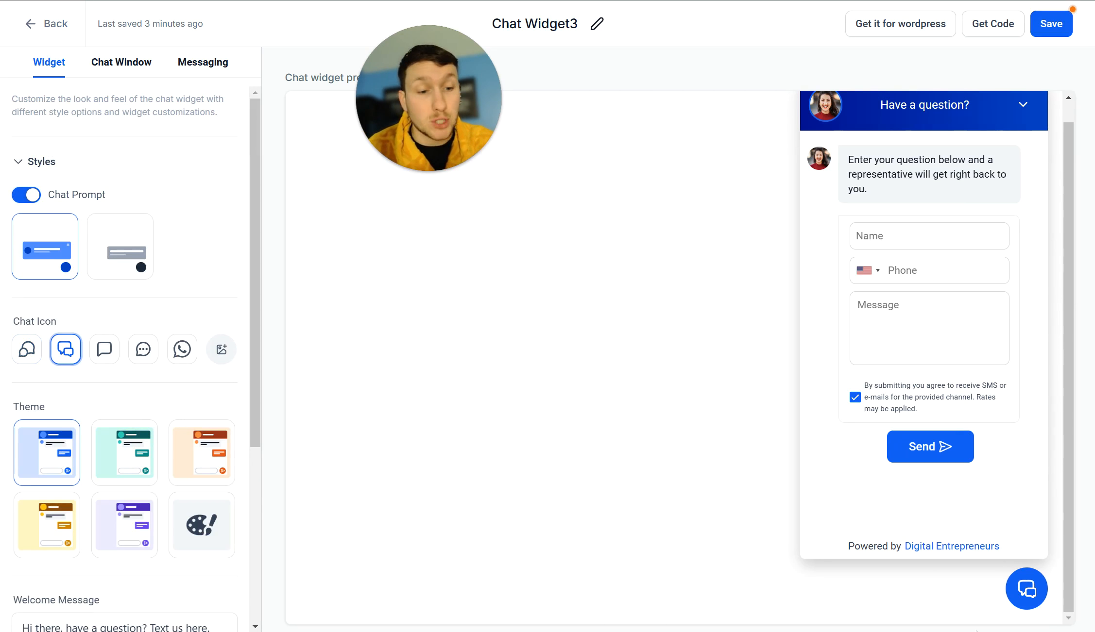
{"action": "left_click", "coordinate": [104, 357]}
{"action": "left_click", "coordinate": [144, 355]}
{"action": "left_click", "coordinate": [184, 353]}
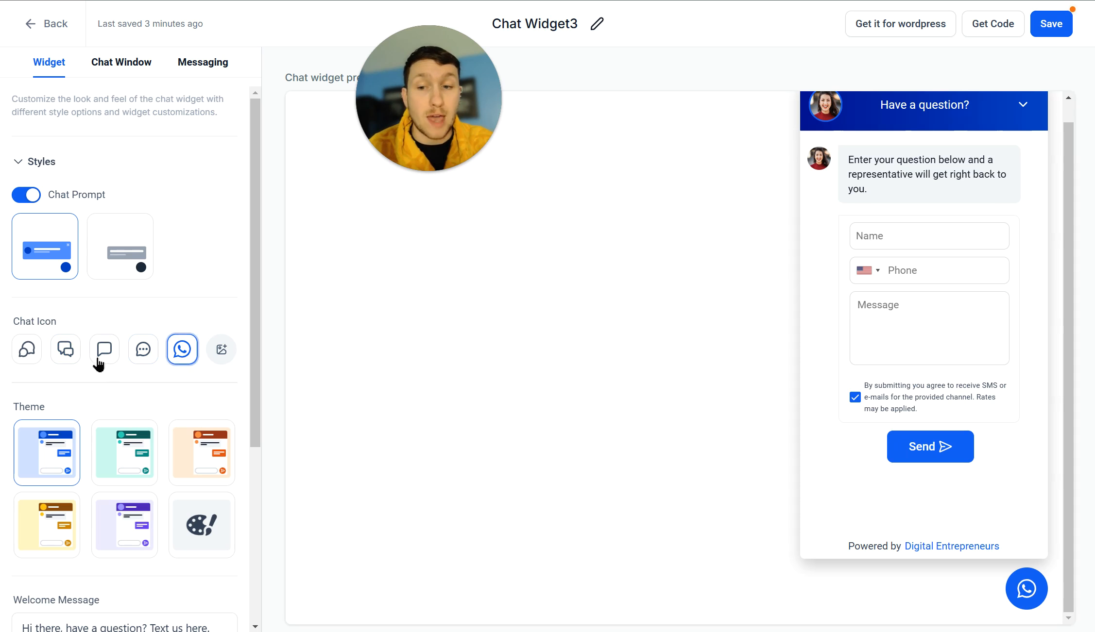
{"action": "left_click", "coordinate": [102, 353]}
{"action": "left_click", "coordinate": [67, 354]}
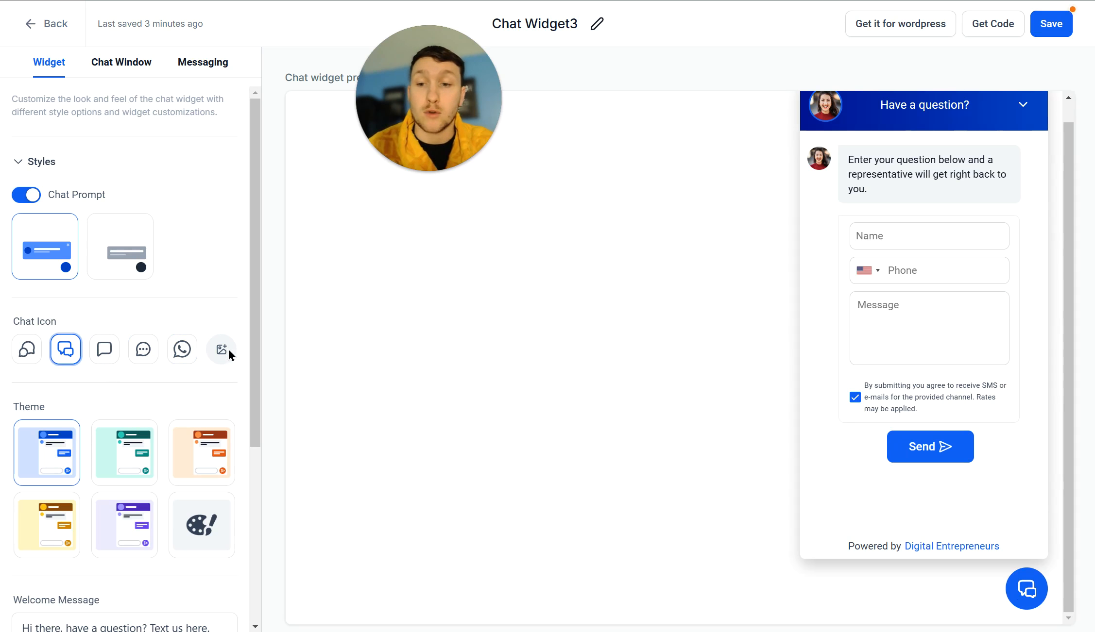
Try the teal, orange and purple themes and apply the yellow theme to the chat widget
{"action": "left_click_drag", "start_coordinate": [255, 320], "coordinate": [250, 437]}
{"action": "left_click", "coordinate": [124, 291]}
{"action": "left_click", "coordinate": [194, 292]}
{"action": "left_click", "coordinate": [129, 357]}
{"action": "left_click", "coordinate": [47, 362]}
Examine the welcome message and the custom greeting text for return visitors
{"action": "left_click_drag", "start_coordinate": [254, 361], "coordinate": [253, 430]}
{"action": "left_click", "coordinate": [200, 368]}
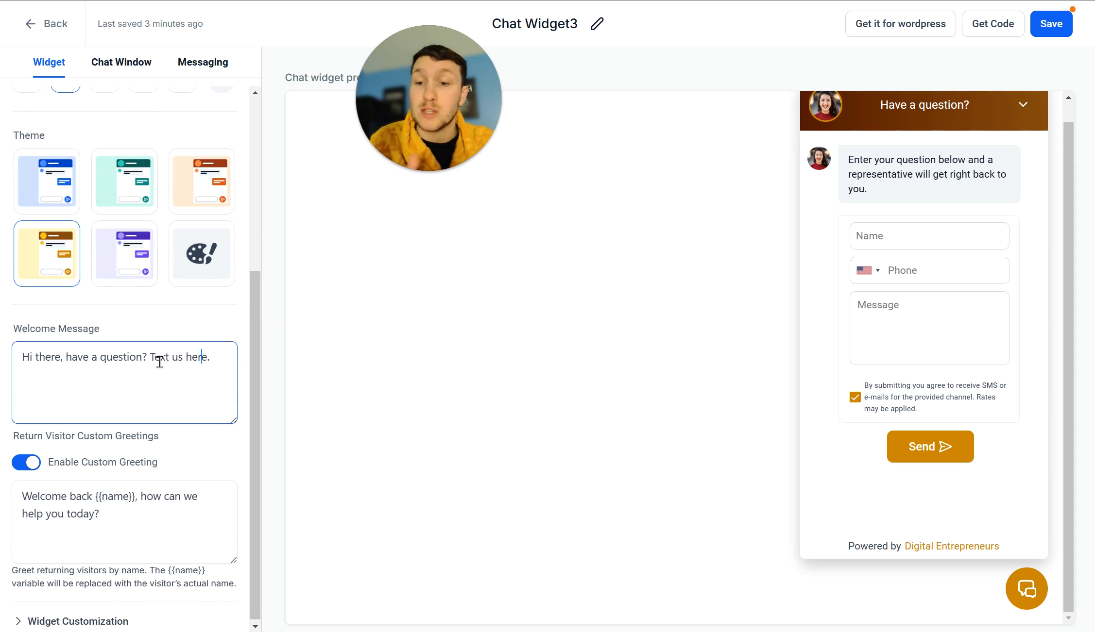
{"action": "left_click", "coordinate": [141, 360]}
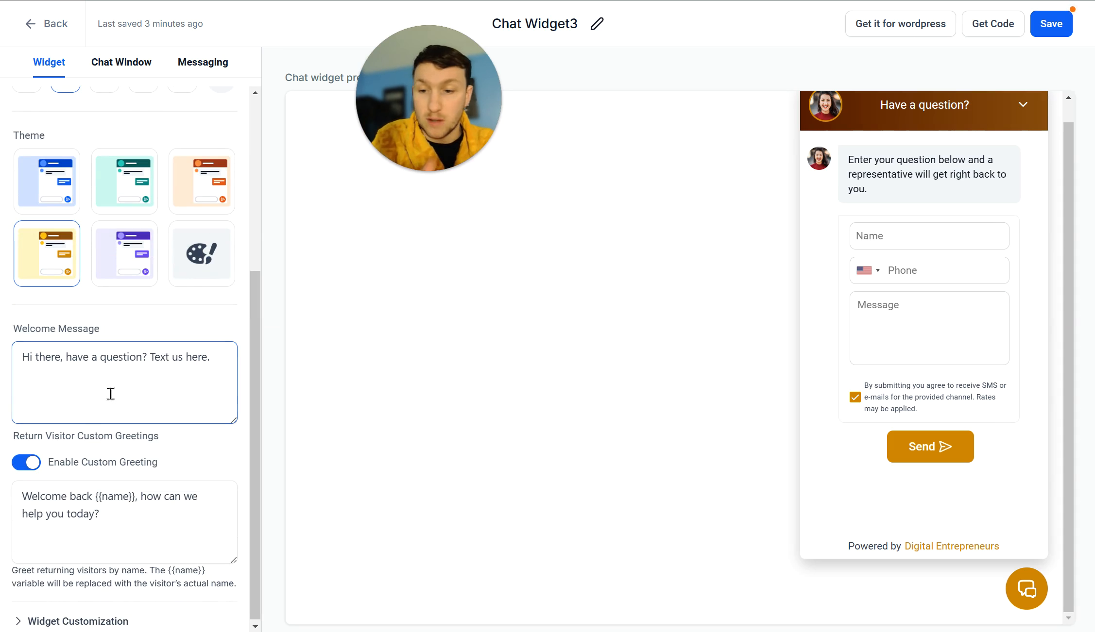
{"action": "left_click_drag", "start_coordinate": [261, 385], "coordinate": [263, 397]}
{"action": "left_click", "coordinate": [115, 512]}
{"action": "left_click", "coordinate": [122, 489], "text": "shift"}
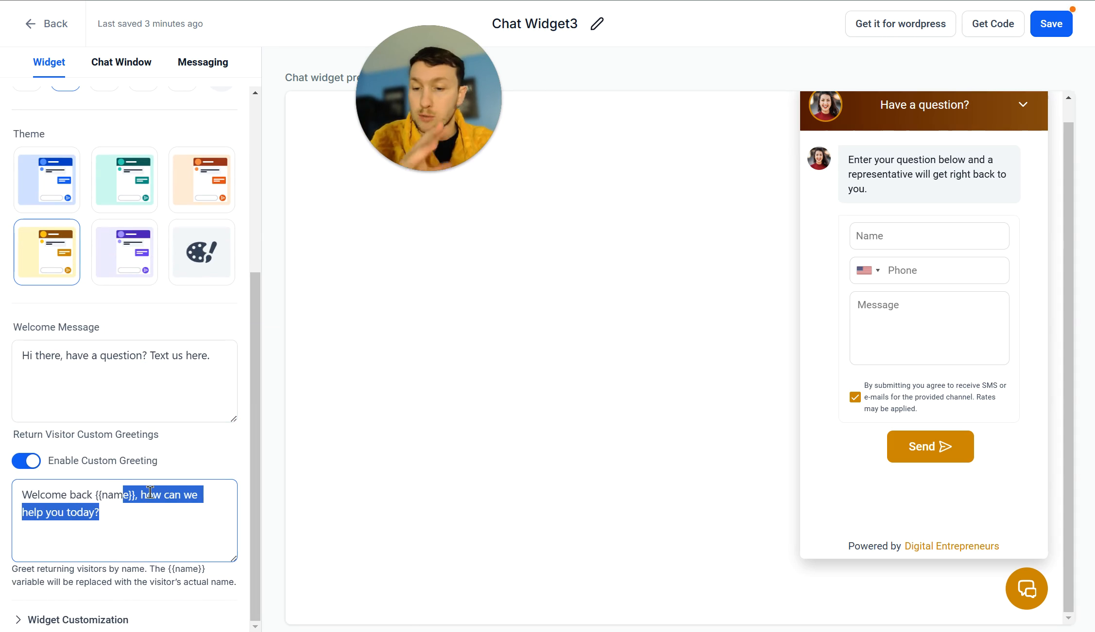
Expand the widget customization settings and toggle the avatar image off and back on
{"action": "left_click", "coordinate": [85, 622]}
{"action": "scroll", "coordinate": [209, 520], "scroll_direction": "down", "scroll_amount": 8}
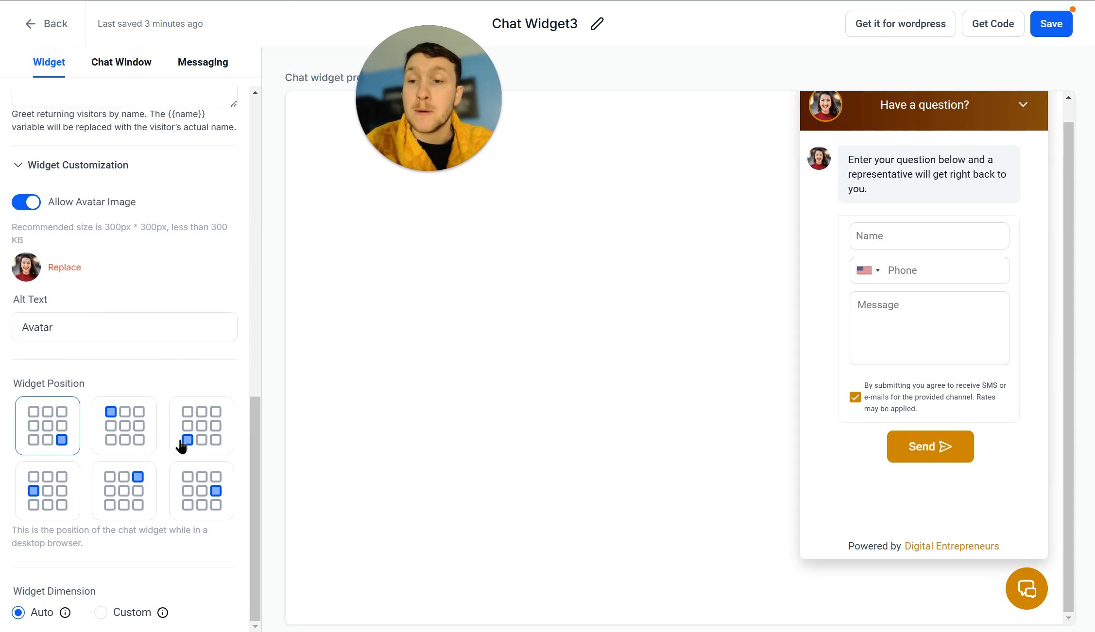
{"action": "left_click", "coordinate": [17, 203]}
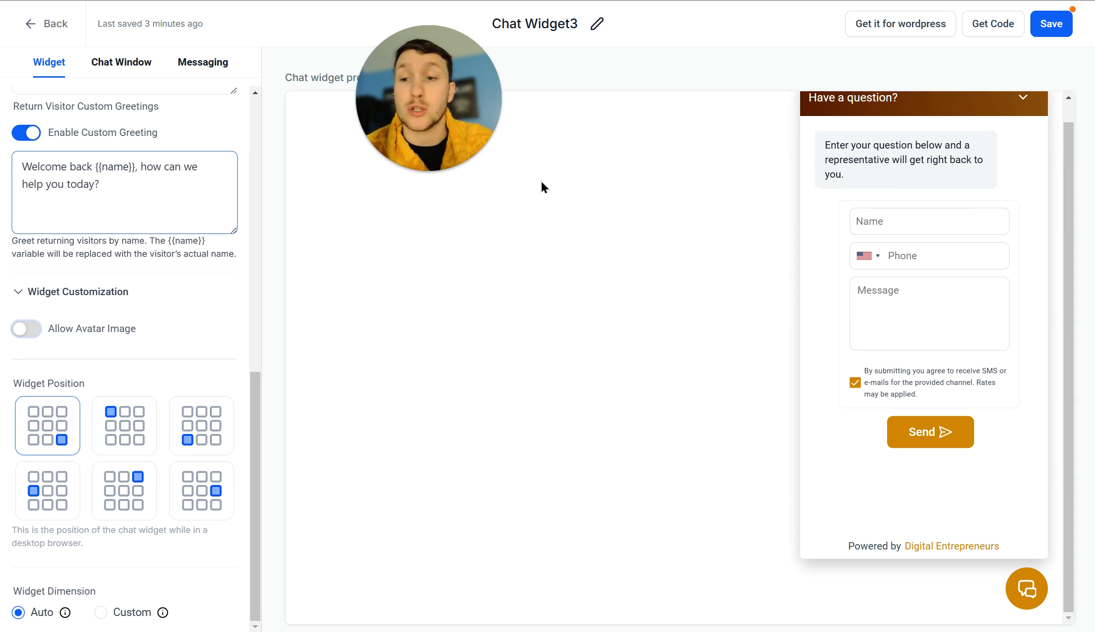
{"action": "left_click", "coordinate": [26, 329]}
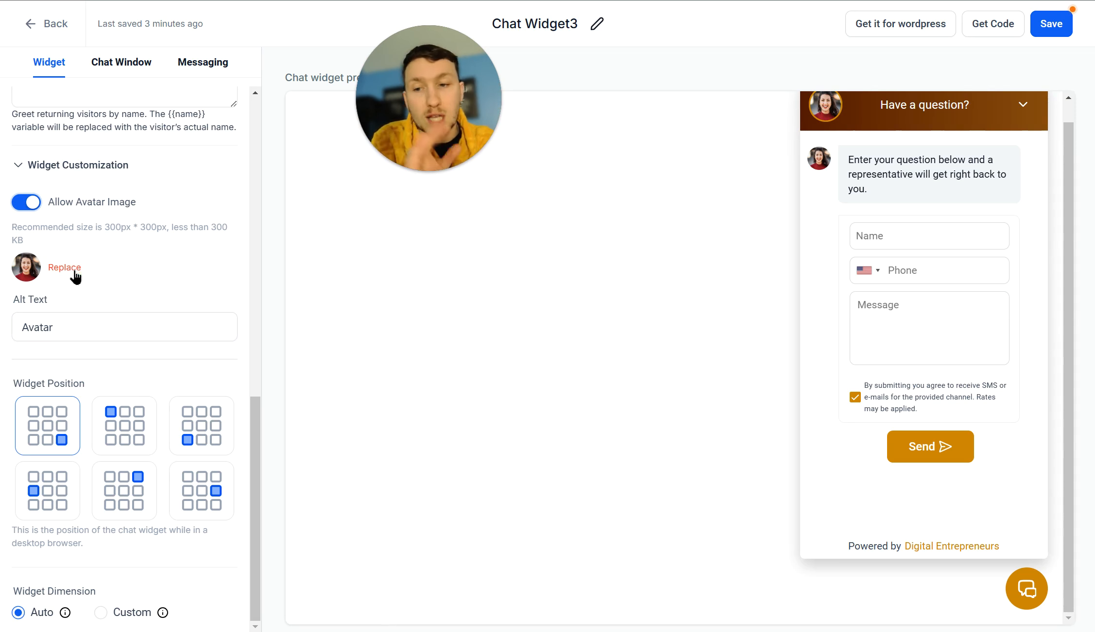
Try several widget positions, set the widget to the middle-left position, and collapse and reopen it in the preview
{"action": "left_click", "coordinate": [115, 436]}
{"action": "left_click", "coordinate": [209, 454]}
{"action": "left_click", "coordinate": [141, 481]}
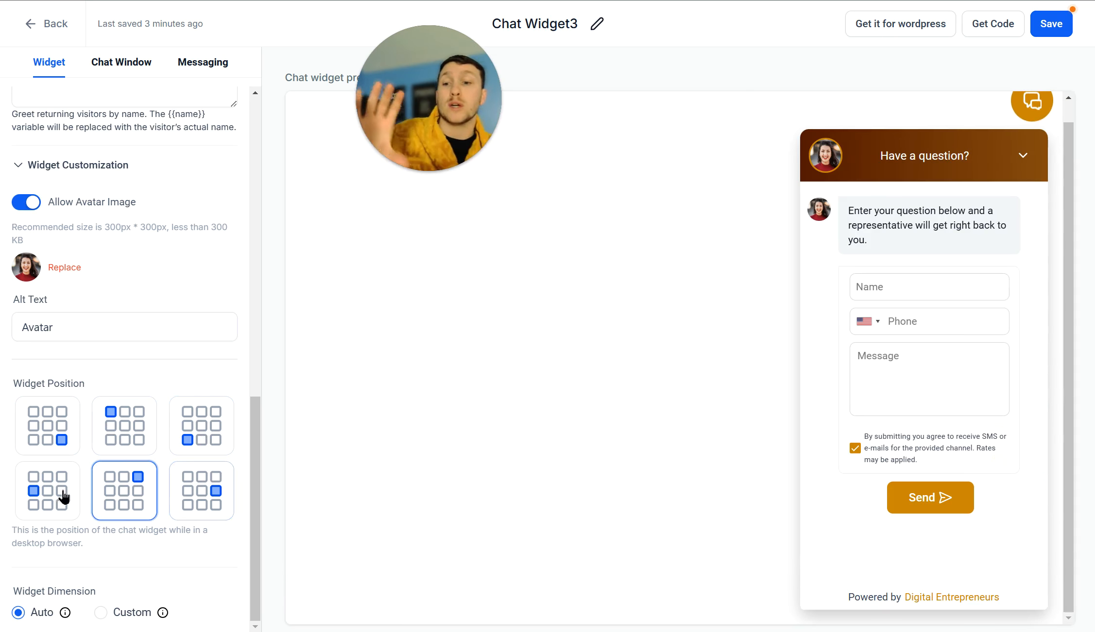
{"action": "left_click", "coordinate": [64, 495]}
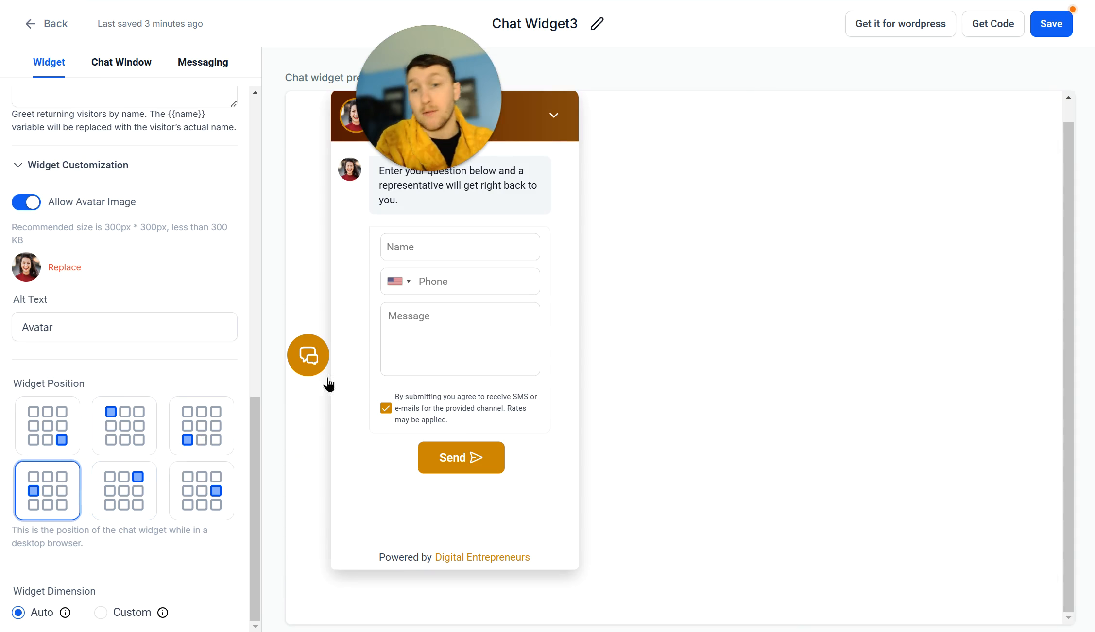
{"action": "left_click", "coordinate": [312, 374]}
{"action": "left_click", "coordinate": [310, 368]}
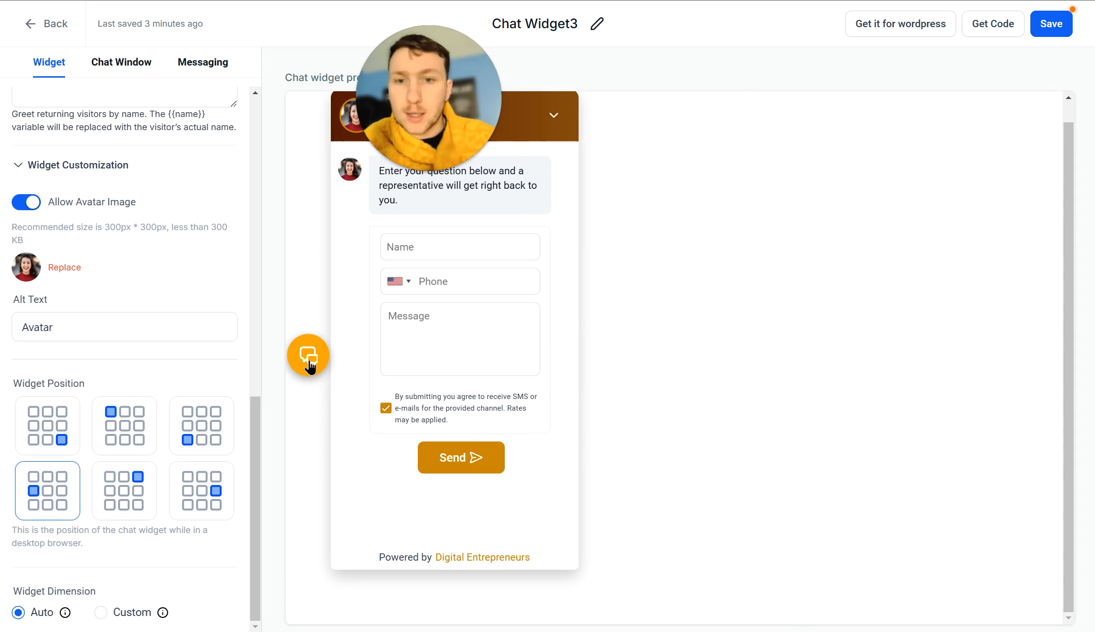
Compare the remaining widget positions in the preview and return the widget to the middle-left position
{"action": "left_click", "coordinate": [145, 511]}
{"action": "left_click", "coordinate": [195, 510]}
{"action": "left_click", "coordinate": [200, 427]}
{"action": "left_click", "coordinate": [126, 438]}
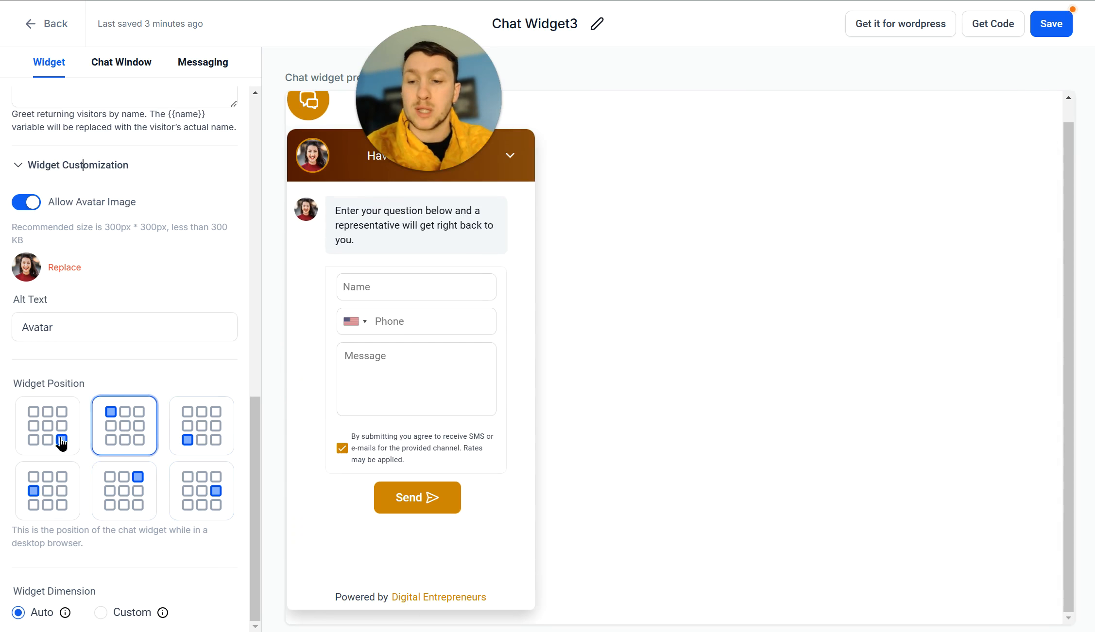
{"action": "left_click", "coordinate": [47, 427]}
{"action": "left_click", "coordinate": [47, 490]}
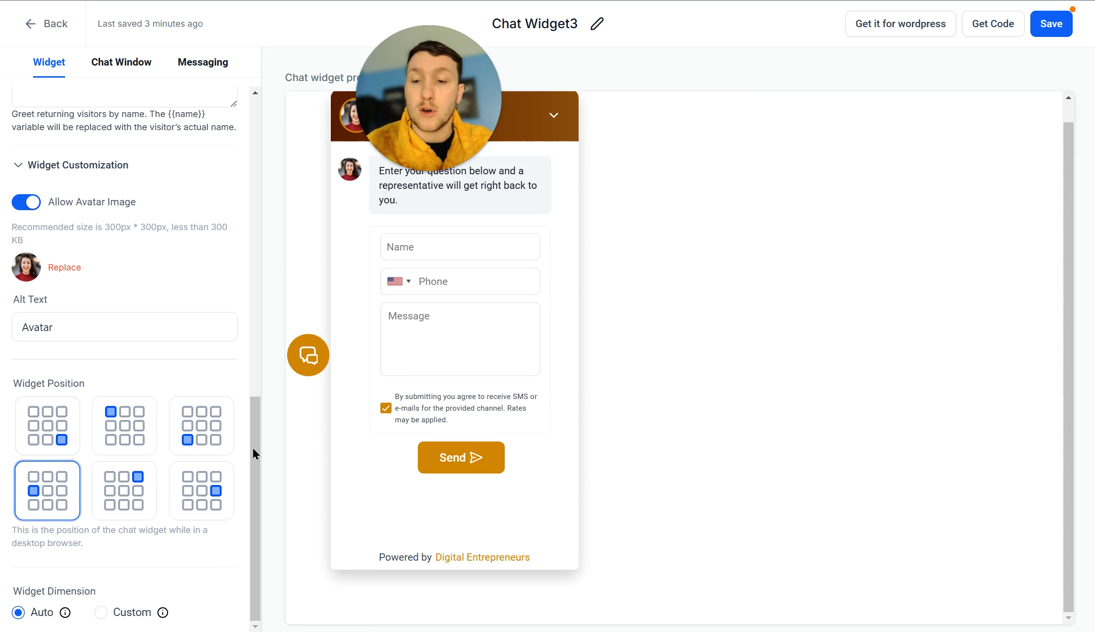
Switch the widget dimension to Custom so that width and height can be specified
{"action": "left_click", "coordinate": [101, 612]}
{"action": "scroll", "coordinate": [180, 585], "scroll_direction": "down", "scroll_amount": 1}
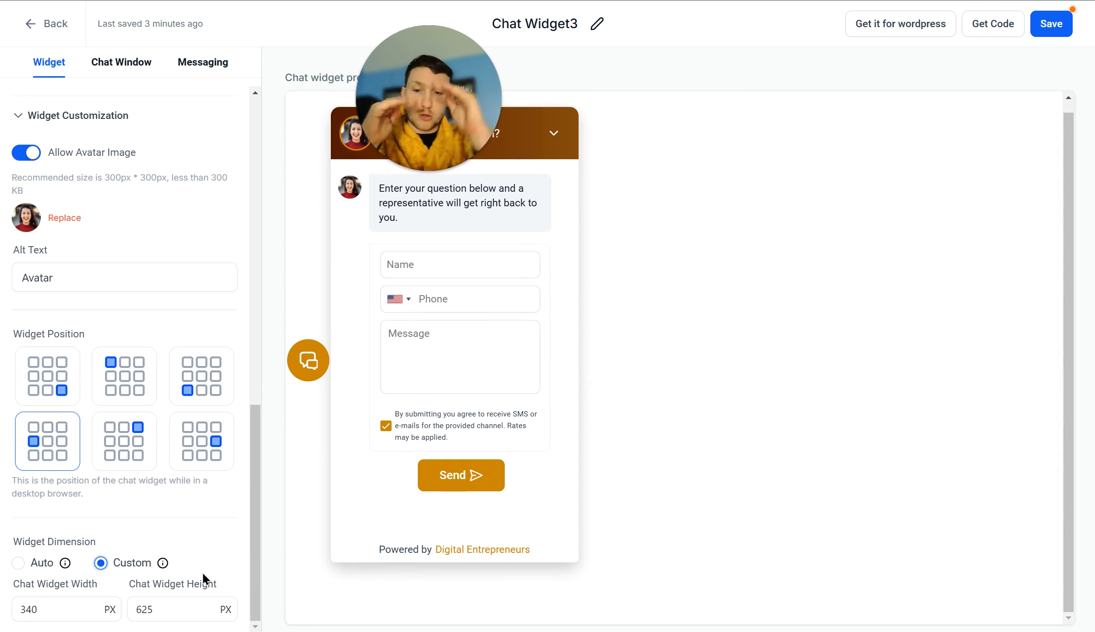
{"action": "left_click", "coordinate": [56, 616]}
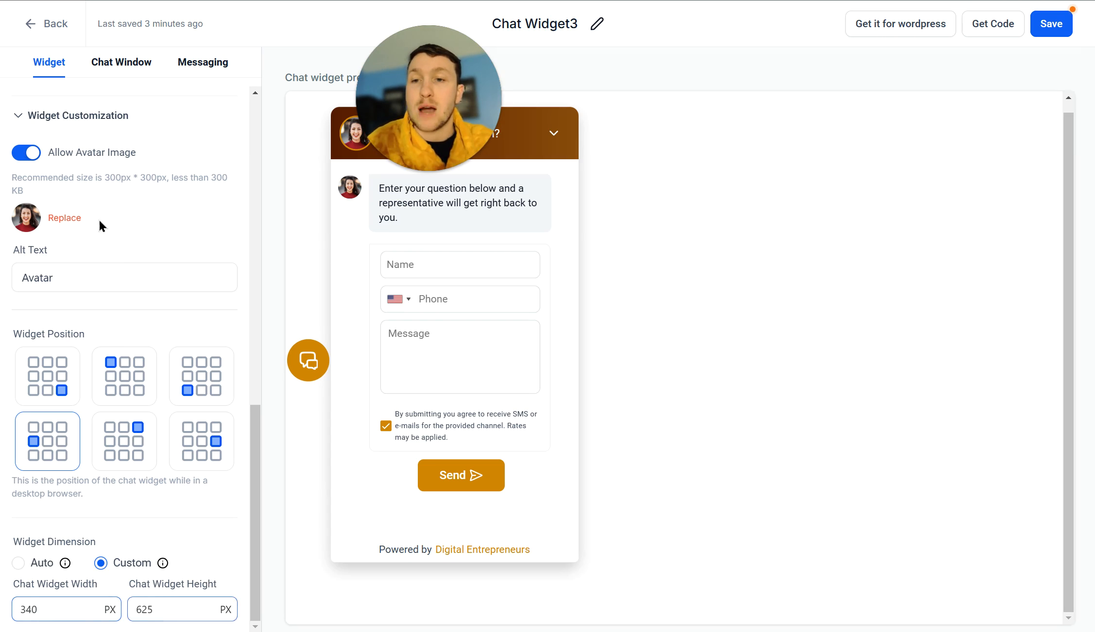
{"action": "scroll", "coordinate": [171, 237], "scroll_direction": "up", "scroll_amount": 10}
{"action": "scroll", "coordinate": [130, 195], "scroll_direction": "down", "scroll_amount": 10}
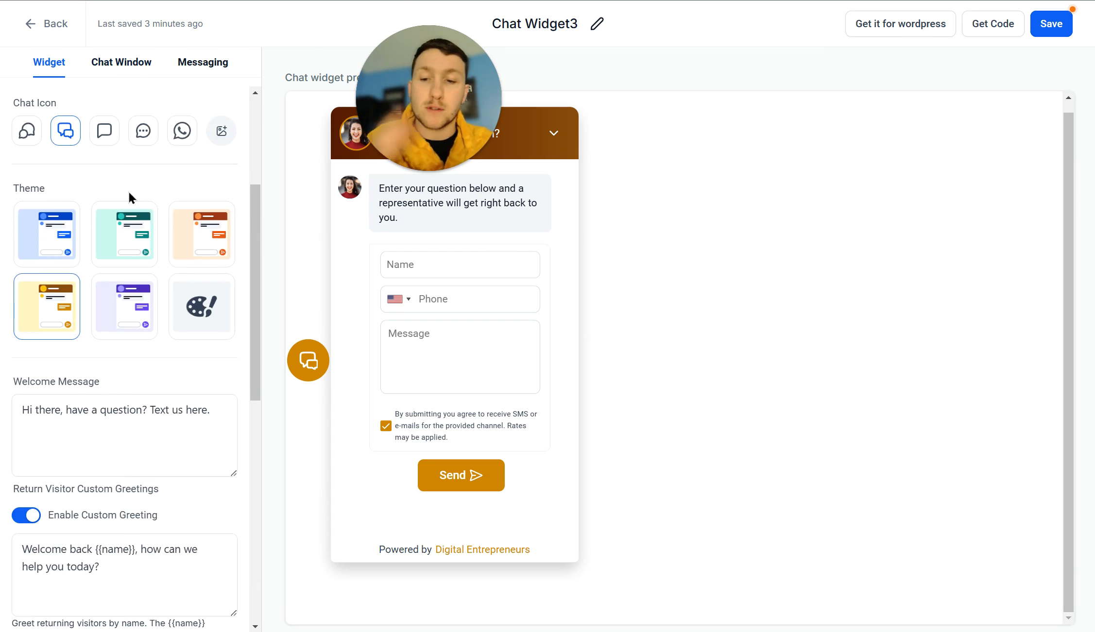
{"action": "scroll", "coordinate": [125, 384], "scroll_direction": "up", "scroll_amount": 10}
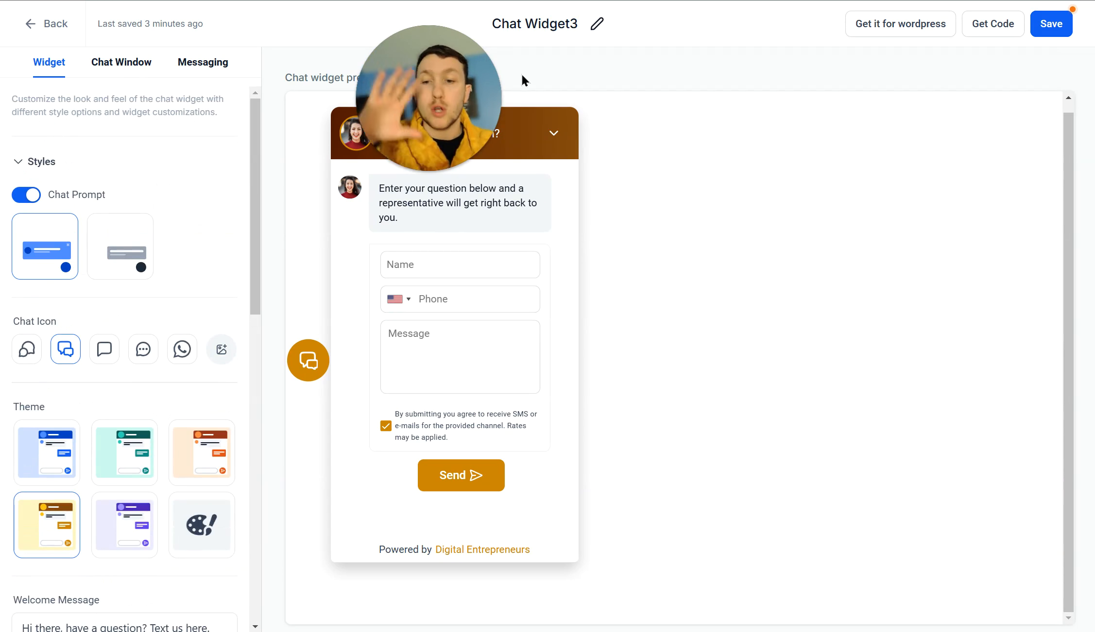
{"action": "scroll", "coordinate": [166, 340], "scroll_direction": "down", "scroll_amount": 10}
{"action": "scroll", "coordinate": [173, 344], "scroll_direction": "up", "scroll_amount": 4}
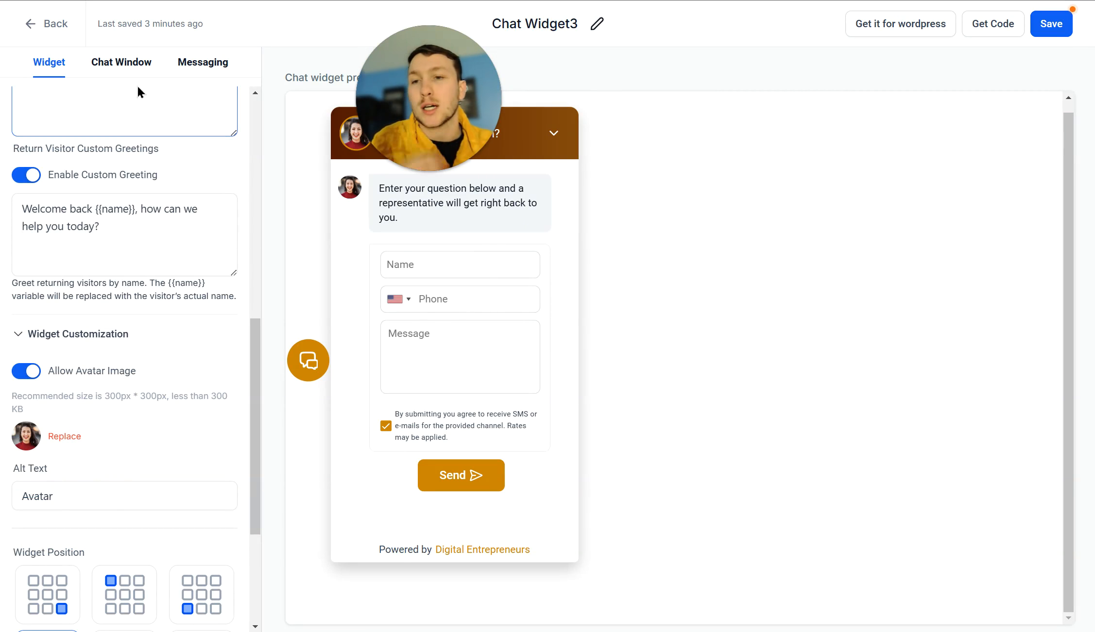
Open the chat window's title and intro settings and shorten the chat window title to "Have a qu"
{"action": "left_click", "coordinate": [128, 67]}
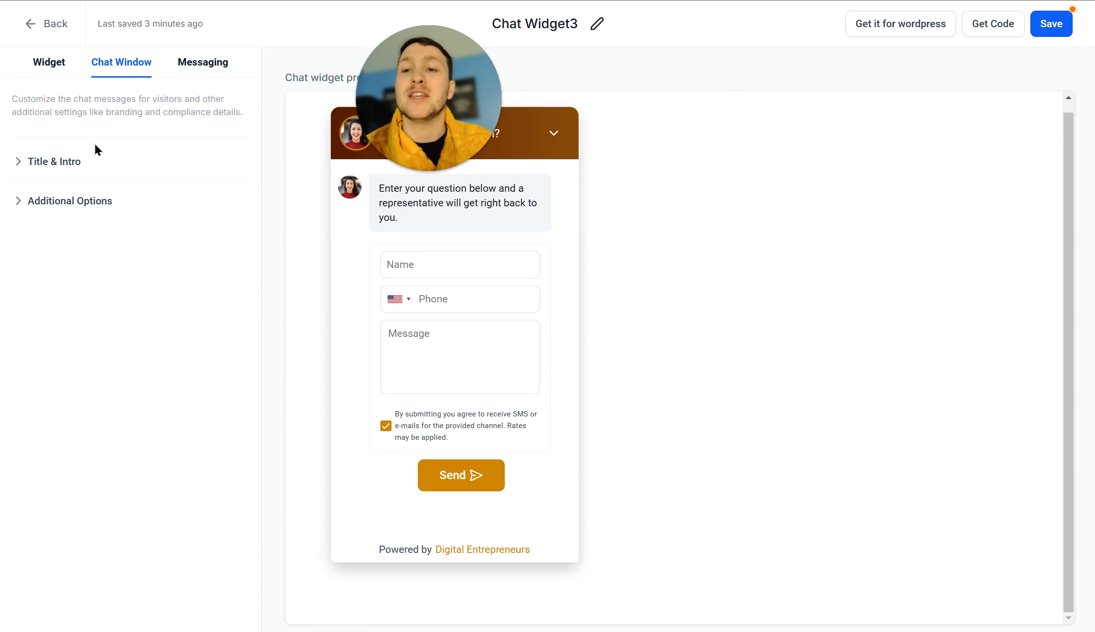
{"action": "left_click", "coordinate": [63, 167]}
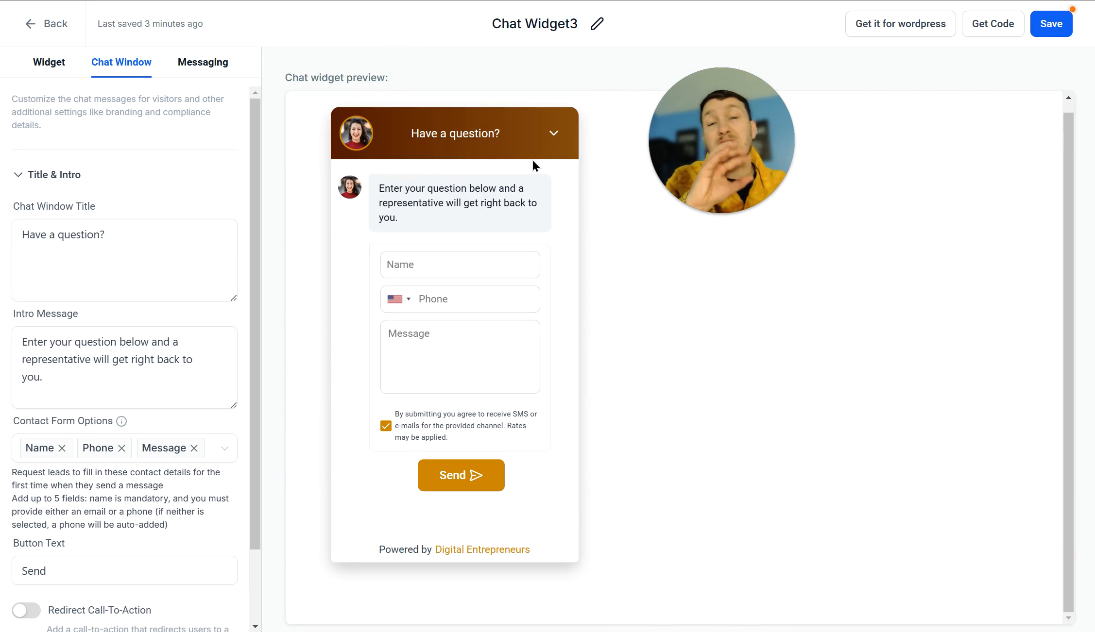
{"action": "left_click", "coordinate": [154, 244]}
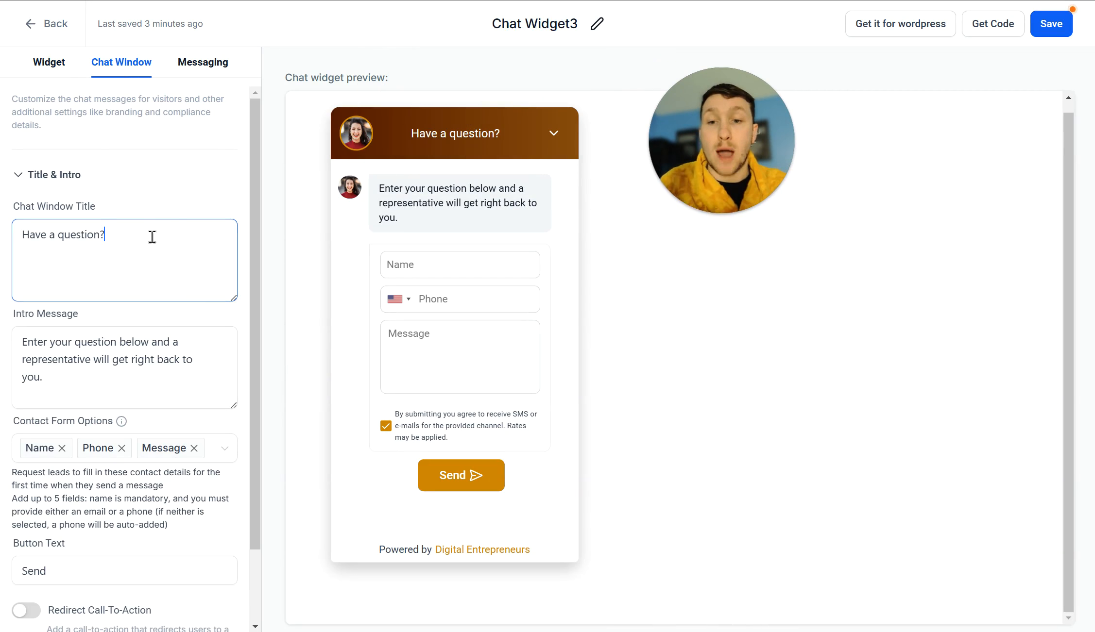
{"action": "left_click_drag", "start_coordinate": [104, 237], "coordinate": [85, 236]}
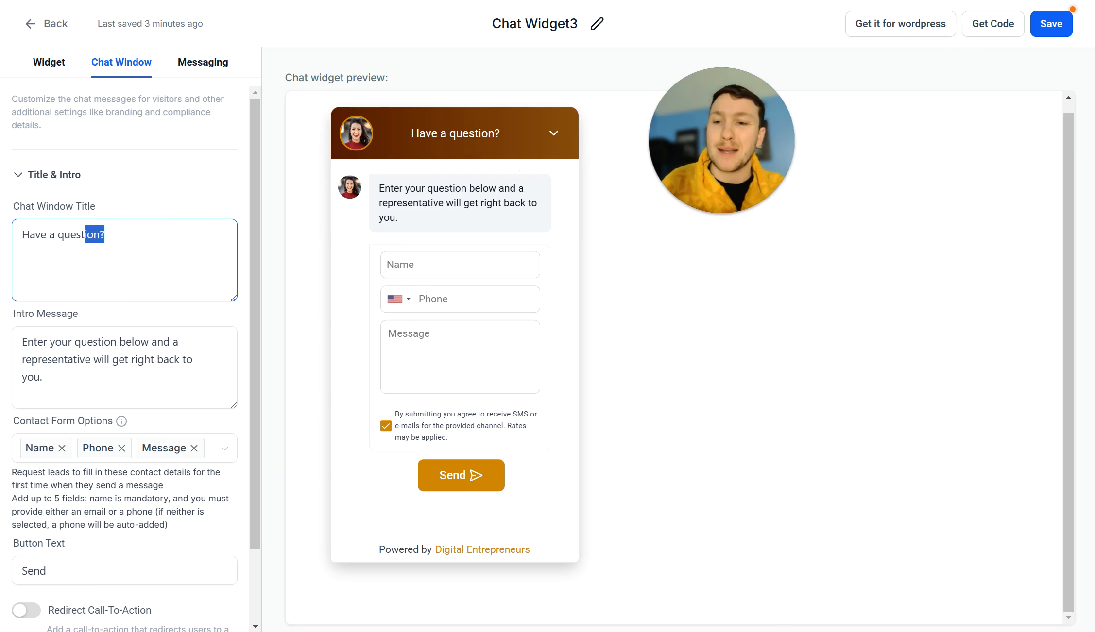
{"action": "left_click", "coordinate": [132, 237]}
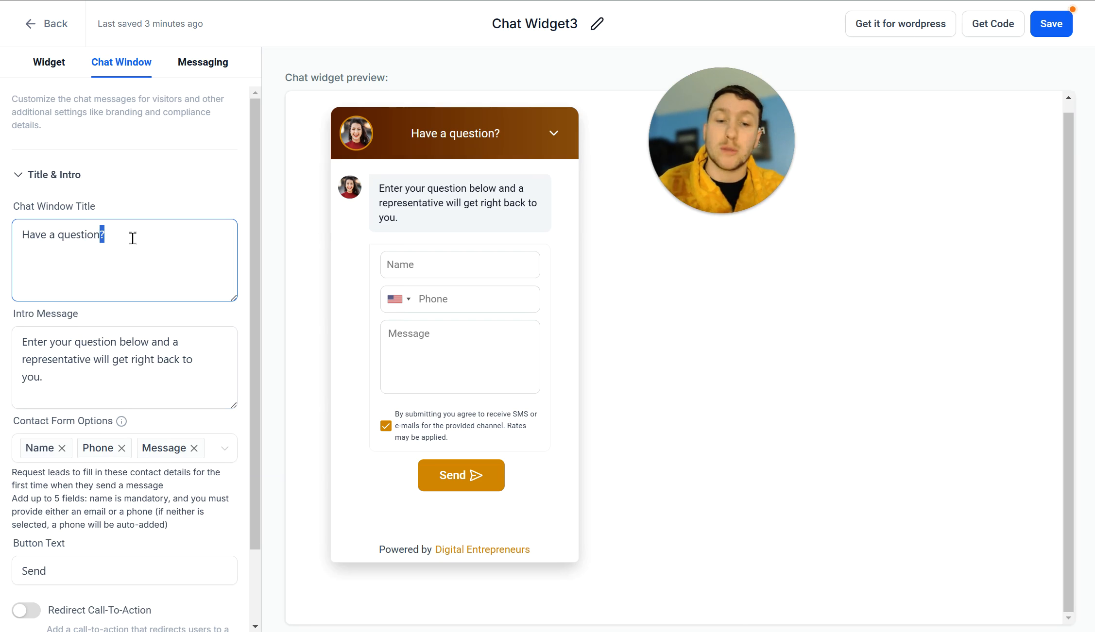
{"action": "key", "text": "BackSpace"}
{"action": "key", "text": "BackSpace"}
{"action": "key", "text": "BackSpace"}
{"action": "key", "text": "BackSpace"}
{"action": "key", "text": "BackSpace"}
{"action": "key", "text": "BackSpace"}
{"action": "key", "text": "BackSpace"}
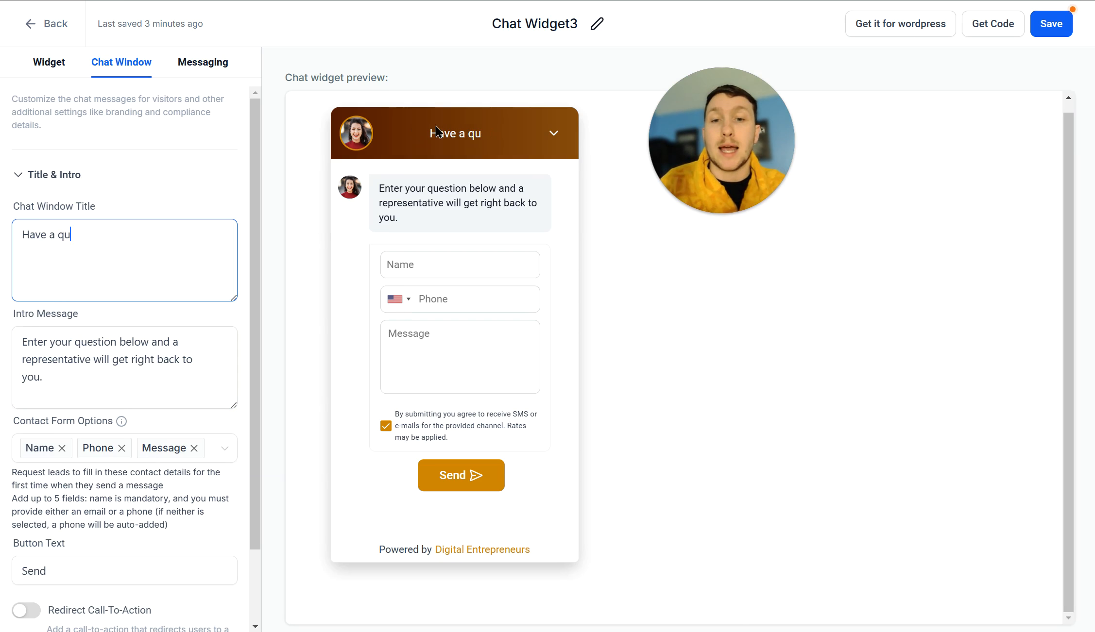
Shorten the intro message to "Enter your question below a"
{"action": "left_click", "coordinate": [81, 342]}
{"action": "mouse_move", "coordinate": [397, 217]}
{"action": "left_mouse_down"}
{"action": "mouse_move", "coordinate": [379, 187]}
{"action": "mouse_move", "coordinate": [398, 198]}
{"action": "left_mouse_up"}
{"action": "left_click_drag", "start_coordinate": [98, 389], "coordinate": [38, 354]}
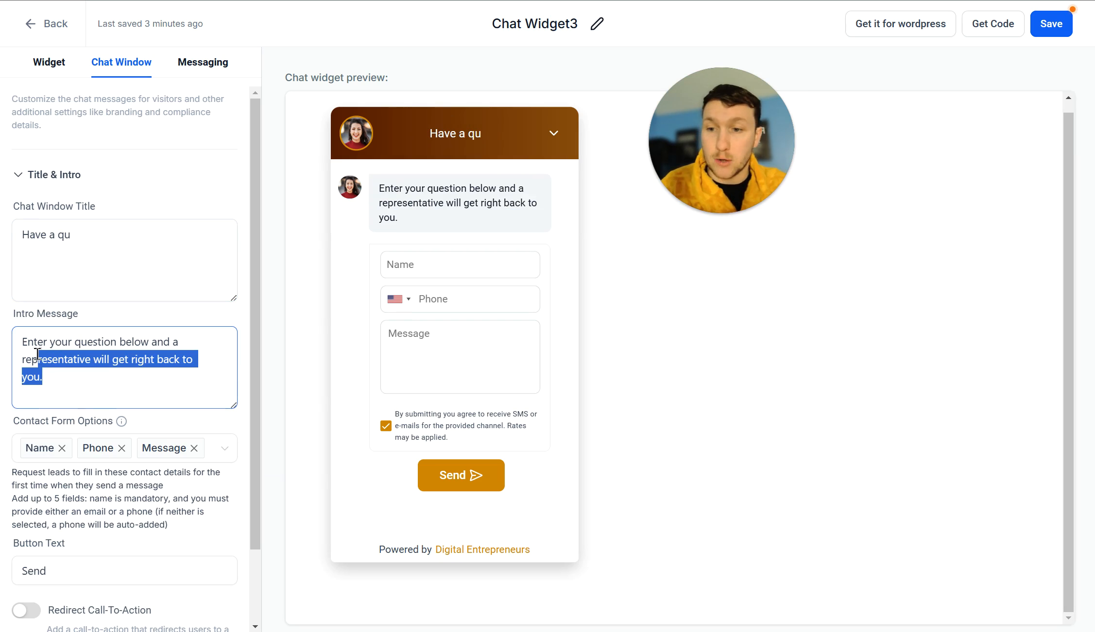
{"action": "key", "text": "BackSpace"}
{"action": "key", "text": "BackSpace"}
{"action": "key", "text": "BackSpace"}
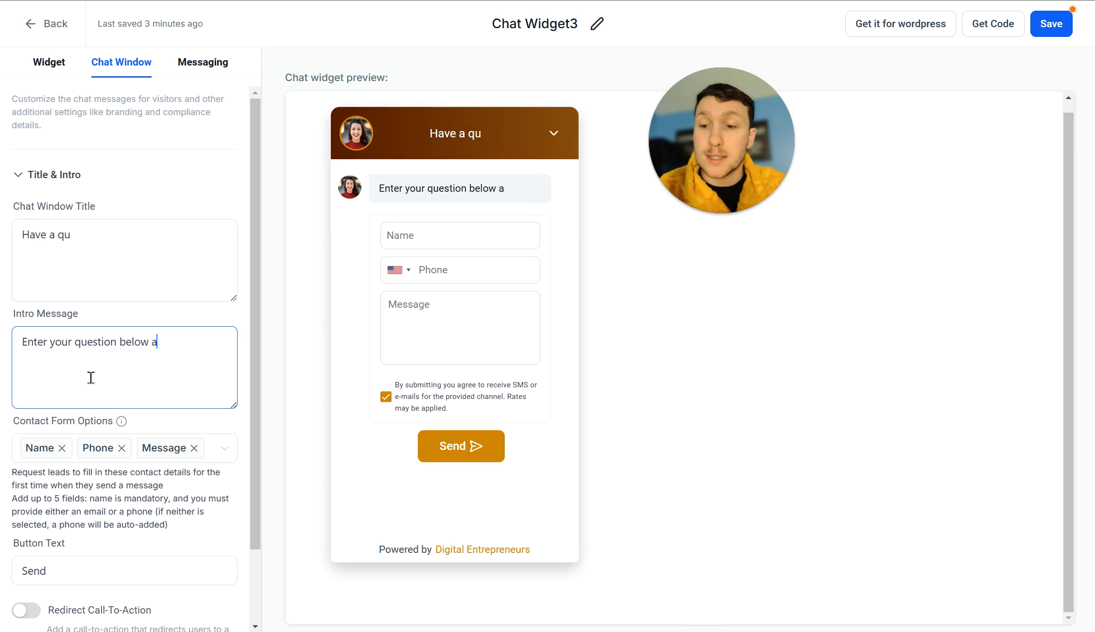
Replace the Message field in the contact form options with the custom field "det"
{"action": "scroll", "coordinate": [91, 377], "scroll_direction": "down", "scroll_amount": 2}
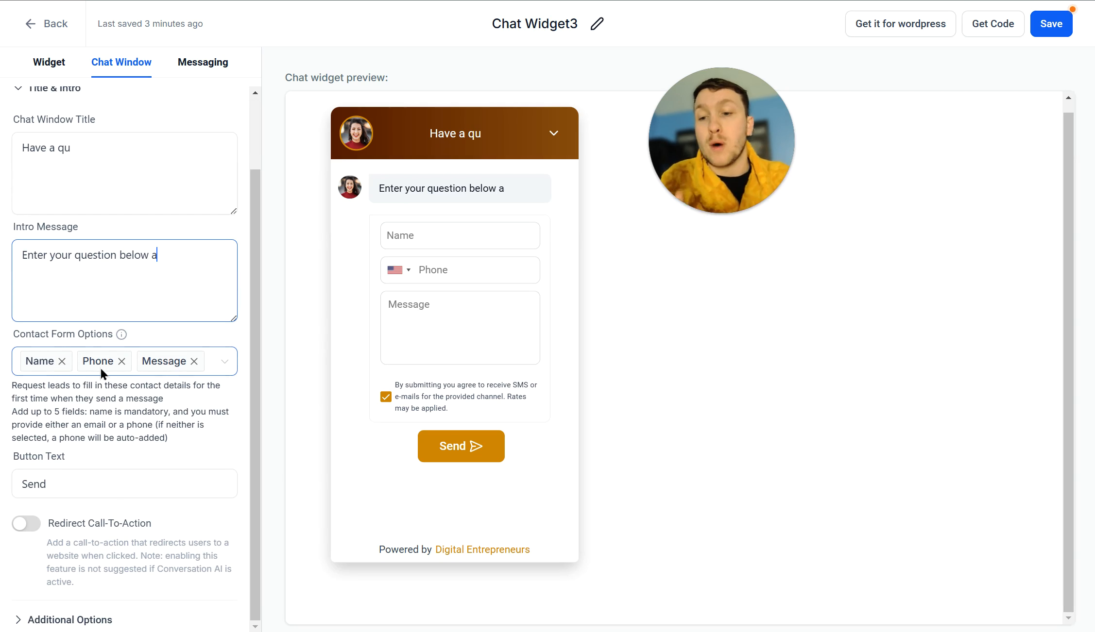
{"action": "left_click", "coordinate": [227, 369]}
{"action": "scroll", "coordinate": [171, 482], "scroll_direction": "down", "scroll_amount": 2}
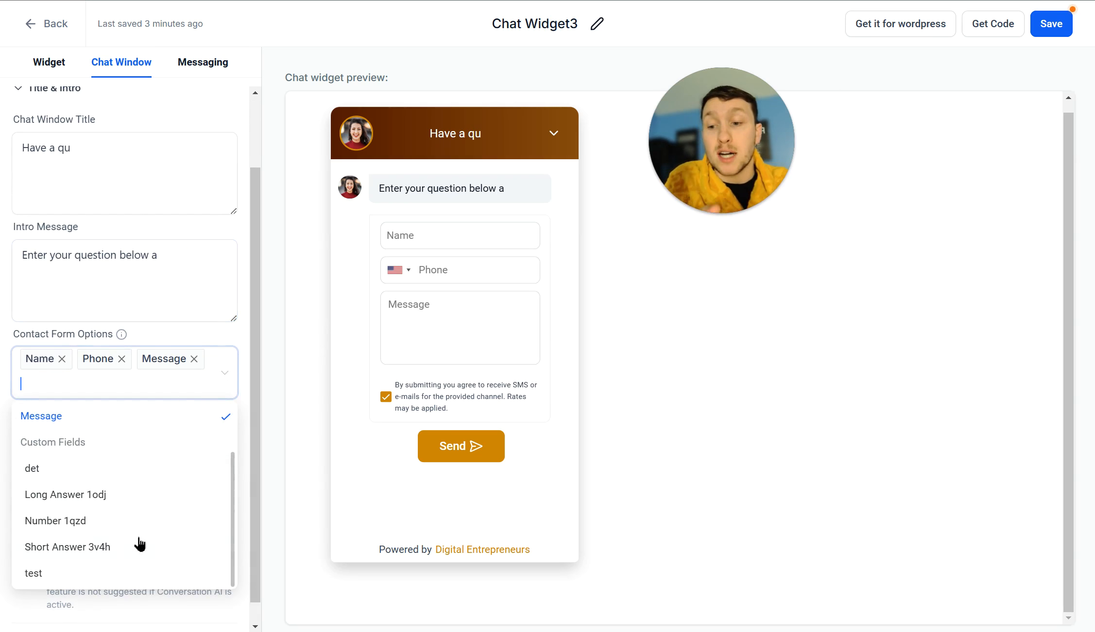
{"action": "scroll", "coordinate": [136, 481], "scroll_direction": "up", "scroll_amount": 2}
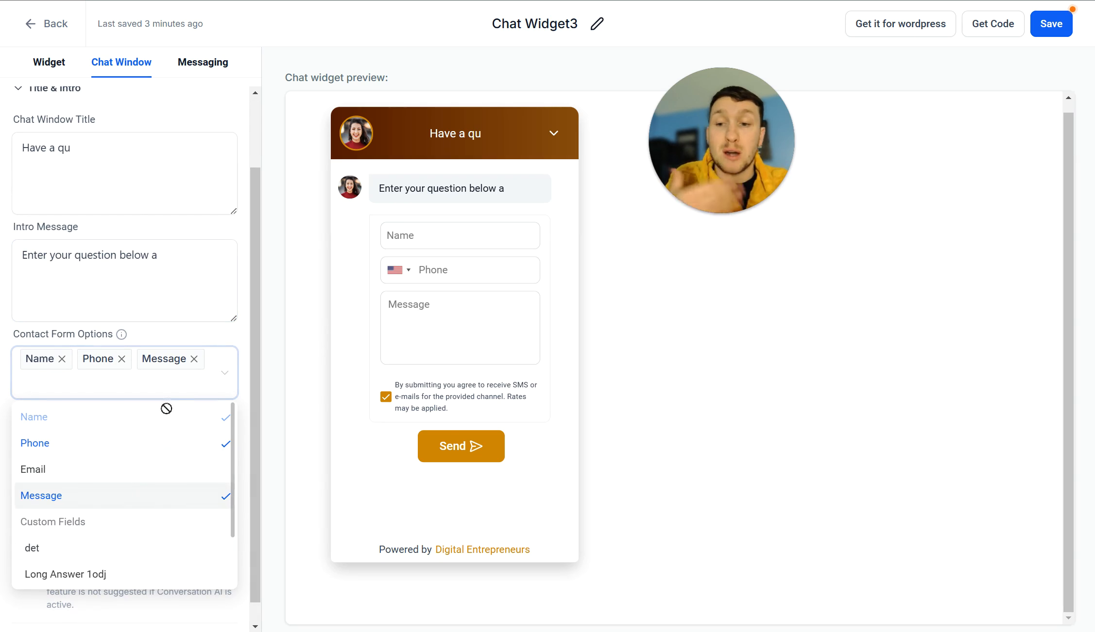
{"action": "left_click", "coordinate": [194, 359]}
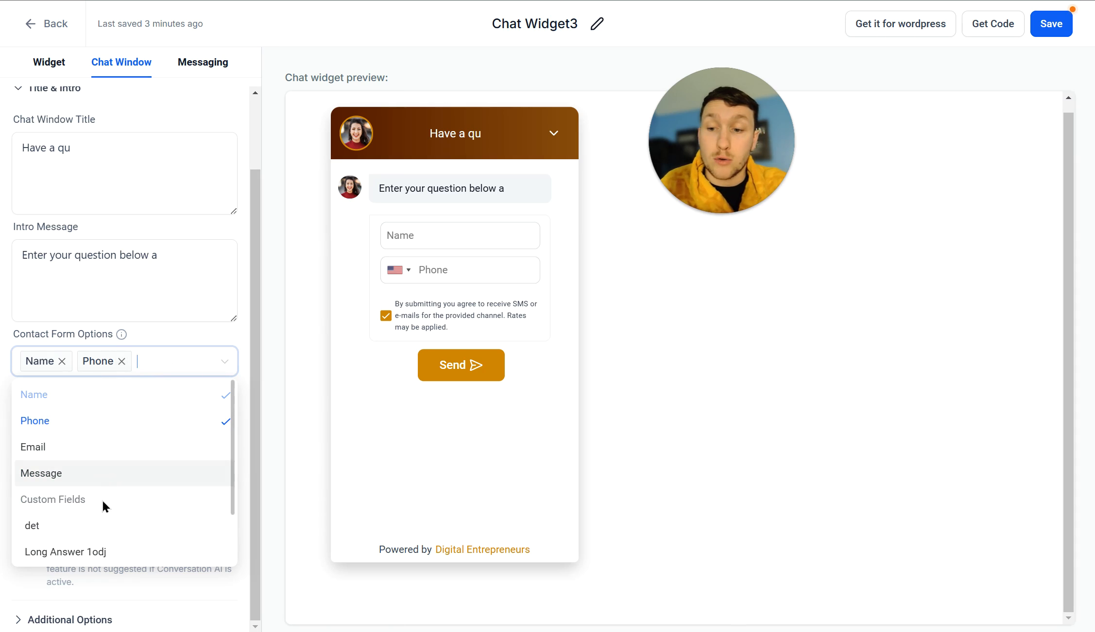
{"action": "left_click", "coordinate": [91, 530]}
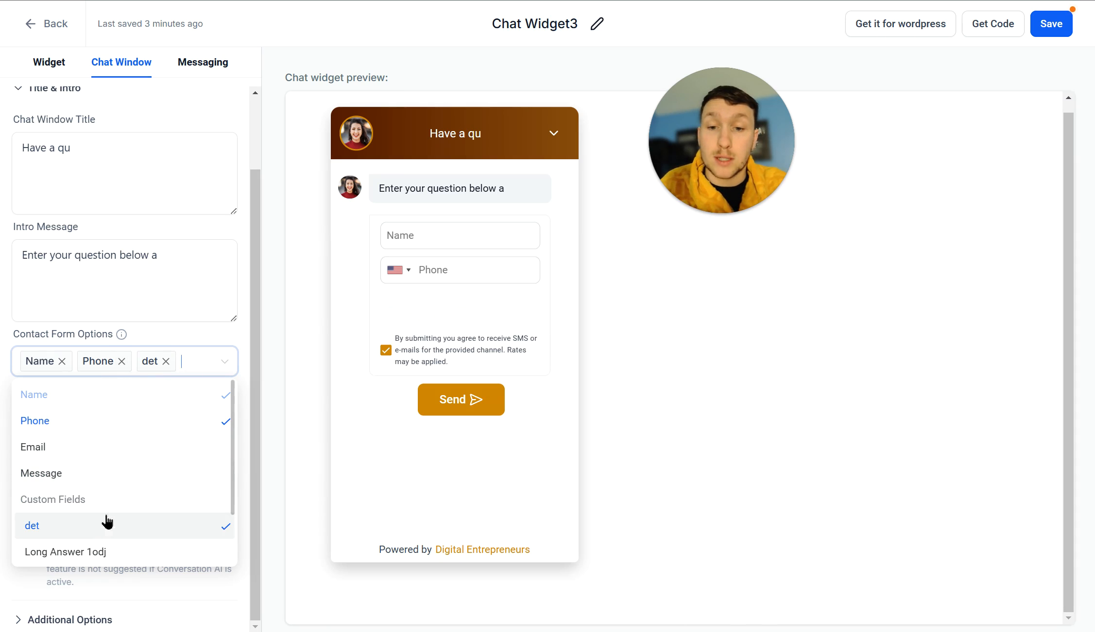
{"action": "left_click", "coordinate": [240, 327]}
{"action": "left_click", "coordinate": [212, 385]}
Change the contact form's button text to "test"
{"action": "left_click", "coordinate": [91, 482]}
{"action": "key", "text": "ctrl+a"}
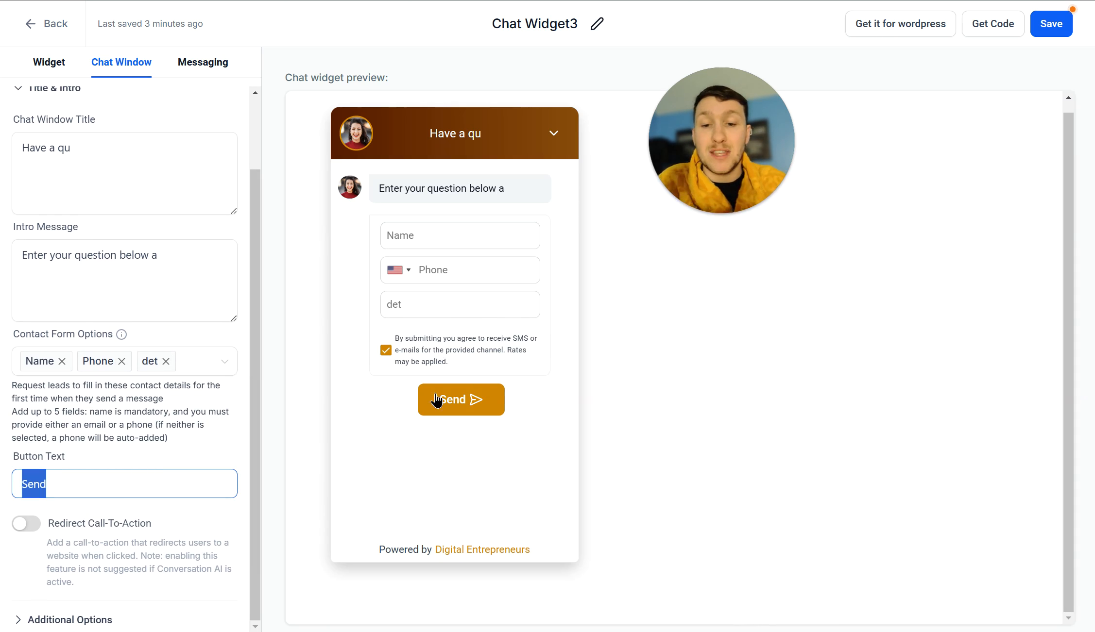
{"action": "key", "text": "BackSpace"}
{"action": "type", "text": "test"}
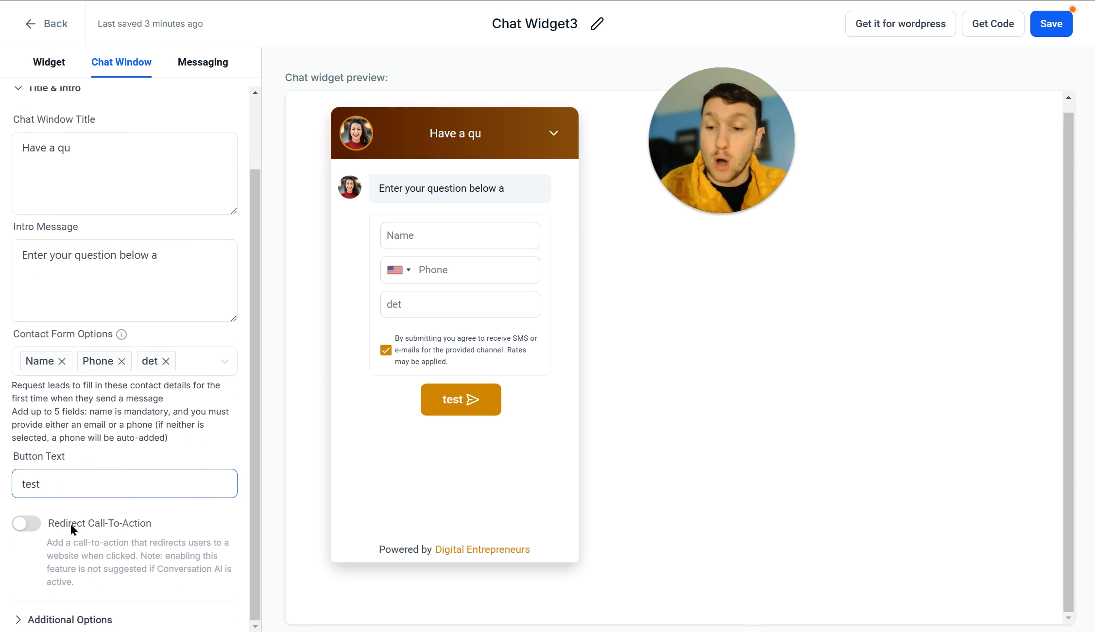
Try the Redirect Call-To-Action option with its redirect text and website fields, and switch it back off
{"action": "left_click", "coordinate": [36, 526]}
{"action": "scroll", "coordinate": [121, 529], "scroll_direction": "down", "scroll_amount": 3}
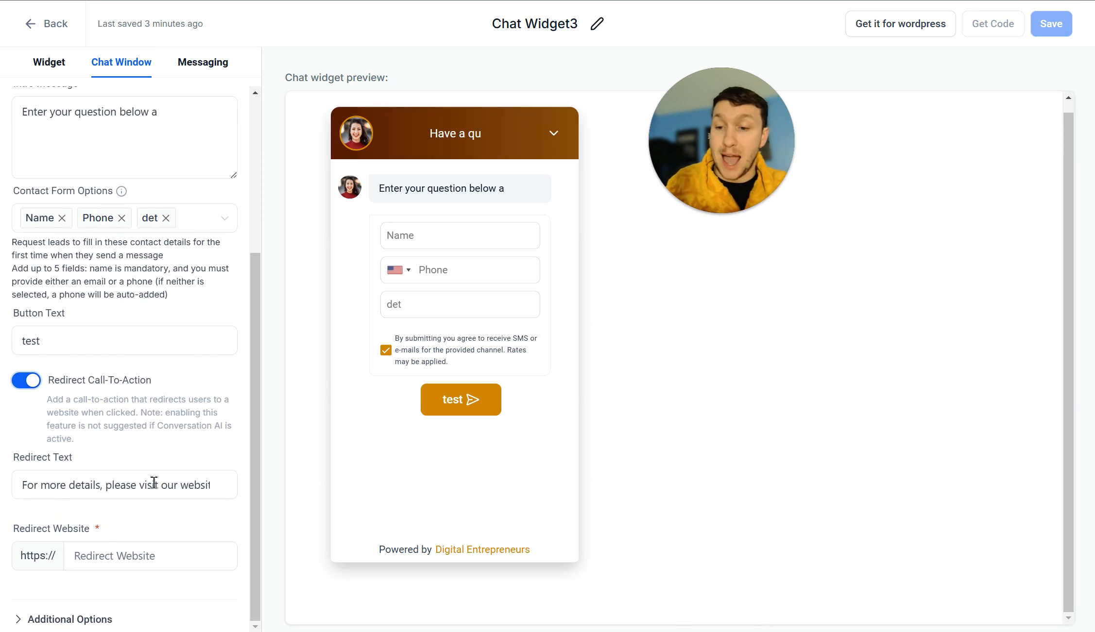
{"action": "left_click", "coordinate": [157, 483]}
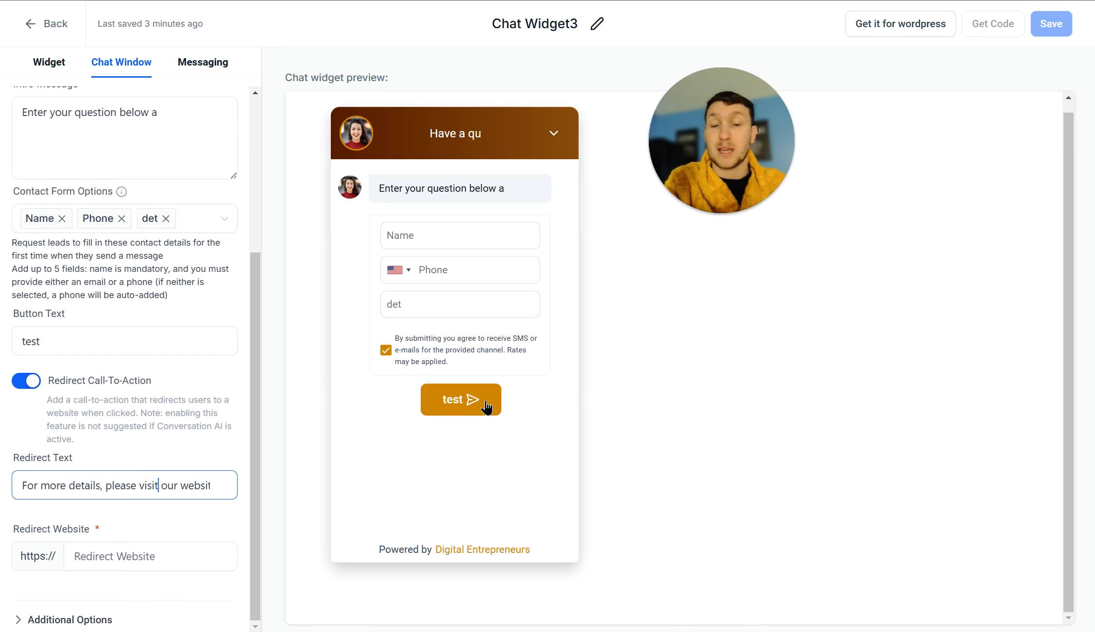
{"action": "left_click", "coordinate": [22, 384]}
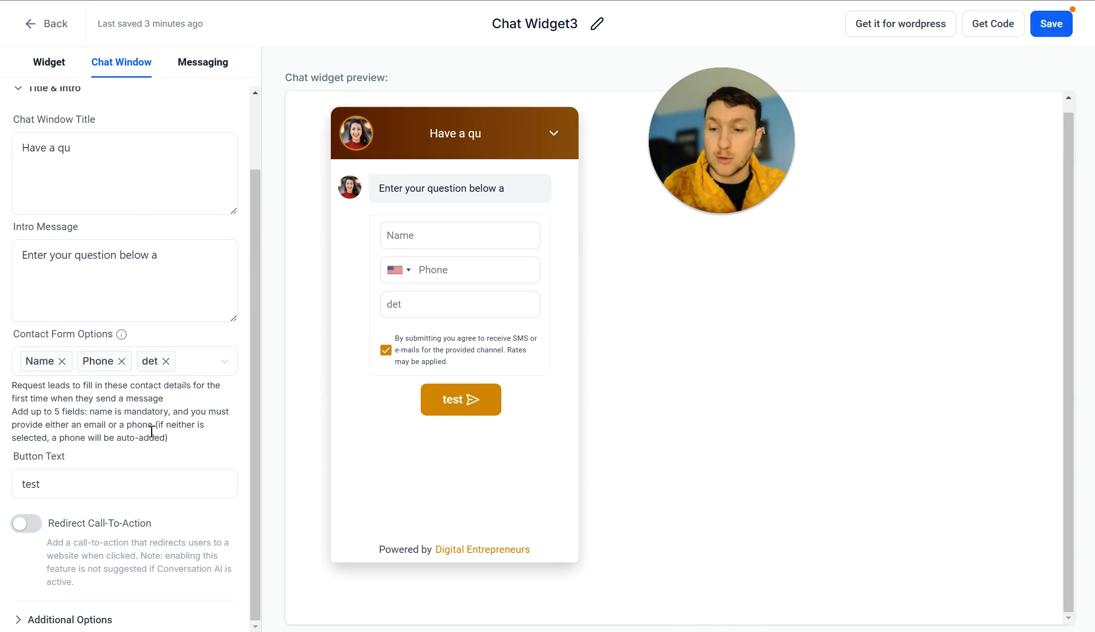
{"action": "scroll", "coordinate": [179, 410], "scroll_direction": "up", "scroll_amount": 2}
{"action": "scroll", "coordinate": [183, 403], "scroll_direction": "down", "scroll_amount": 2}
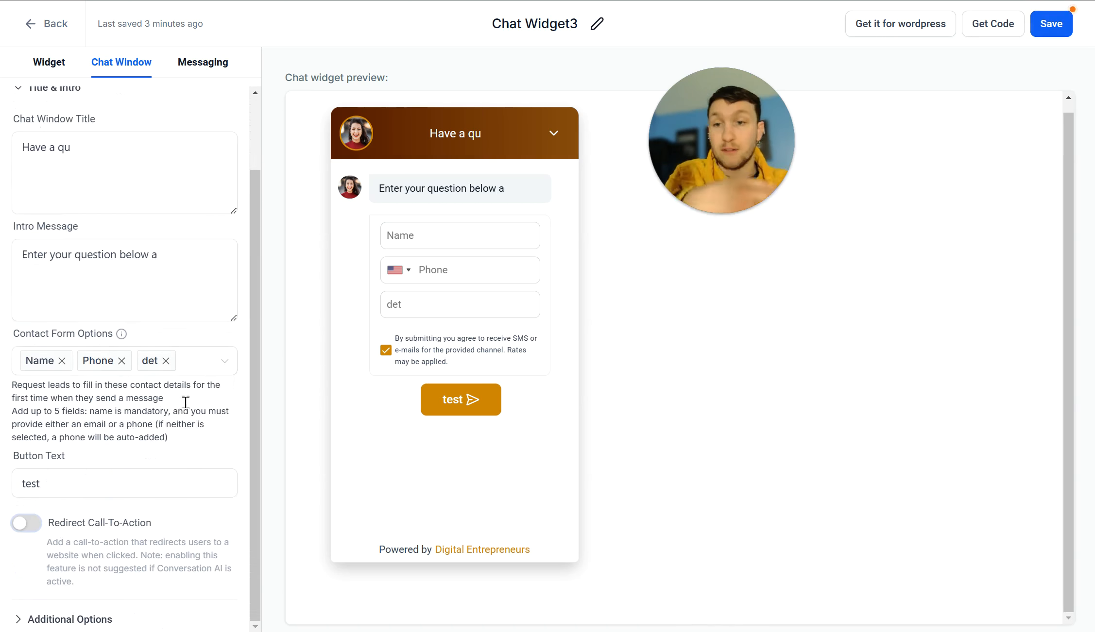
Open the chat window's additional options and change the agency branding title to "spons"
{"action": "left_click", "coordinate": [93, 621]}
{"action": "scroll", "coordinate": [209, 475], "scroll_direction": "down", "scroll_amount": 10}
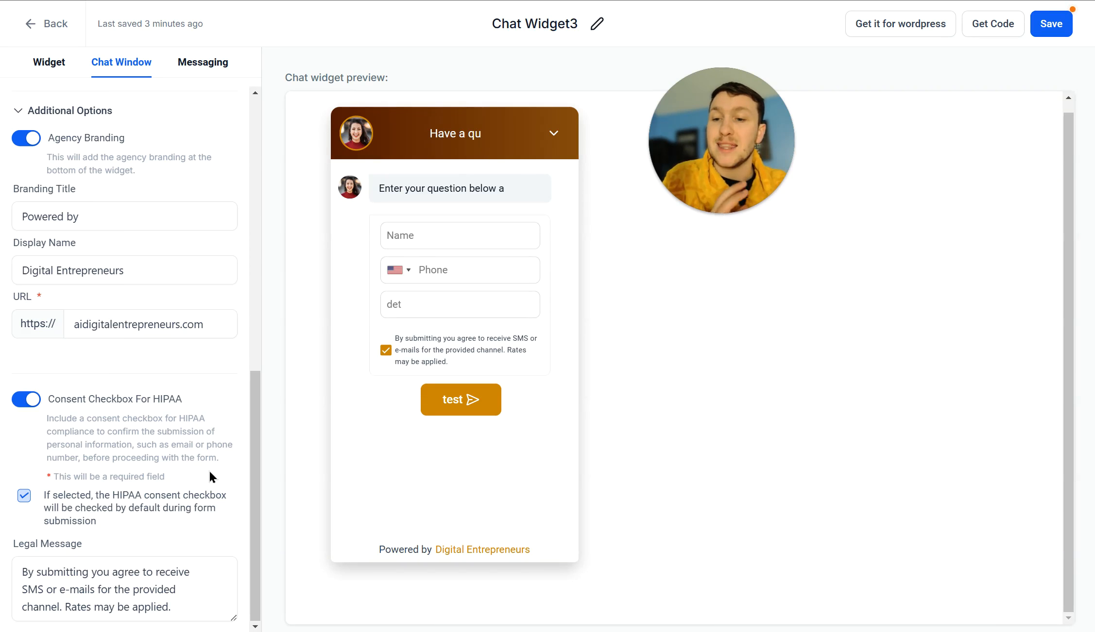
{"action": "left_click", "coordinate": [144, 278]}
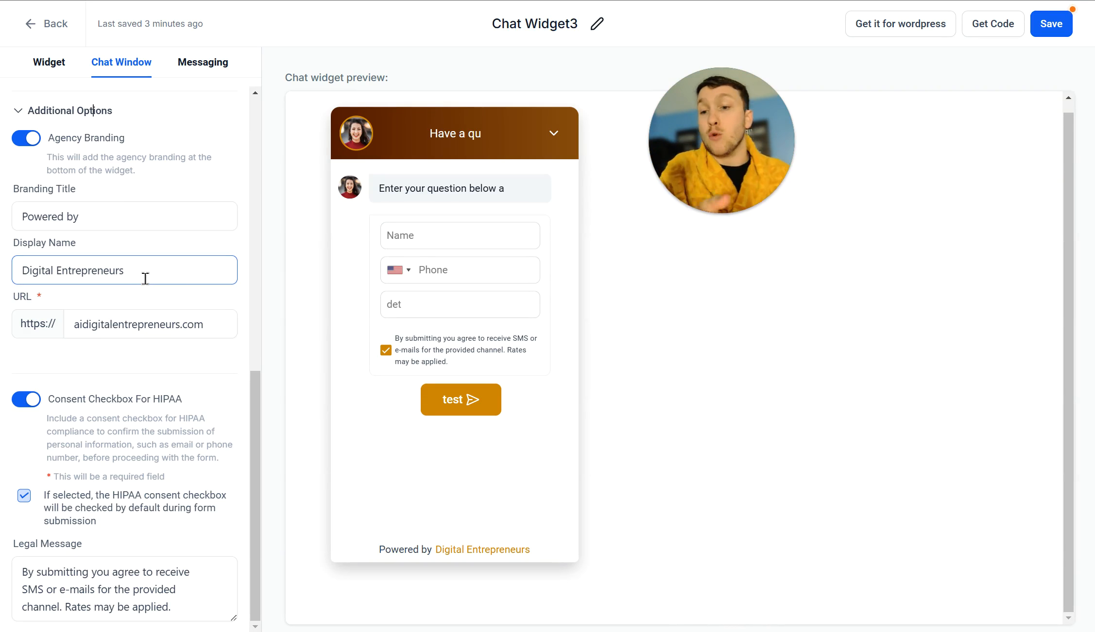
{"action": "left_click", "coordinate": [152, 264]}
{"action": "left_click", "coordinate": [161, 210]}
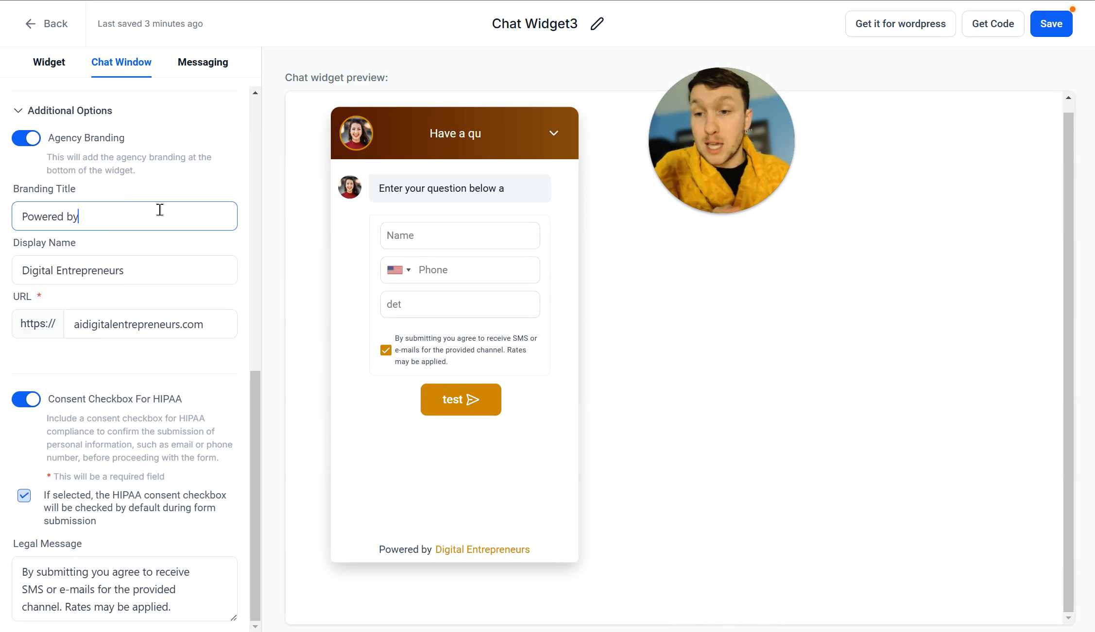
{"action": "key", "text": "ctrl+shift+Left"}
{"action": "key", "text": "ctrl+shift+Left"}
{"action": "key", "text": "BackSpace"}
{"action": "type", "text": "spons"}
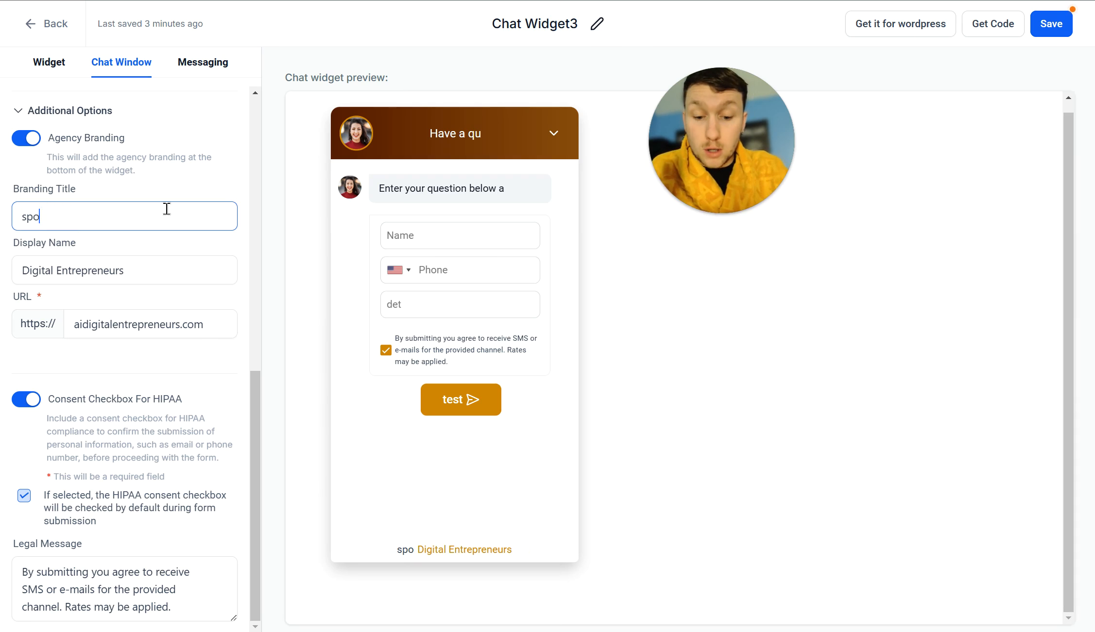
Examine the branding display name and URL, the HIPAA consent checkbox options and the legal message
{"action": "left_click", "coordinate": [134, 274]}
{"action": "key", "text": "ctrl+shift+Left"}
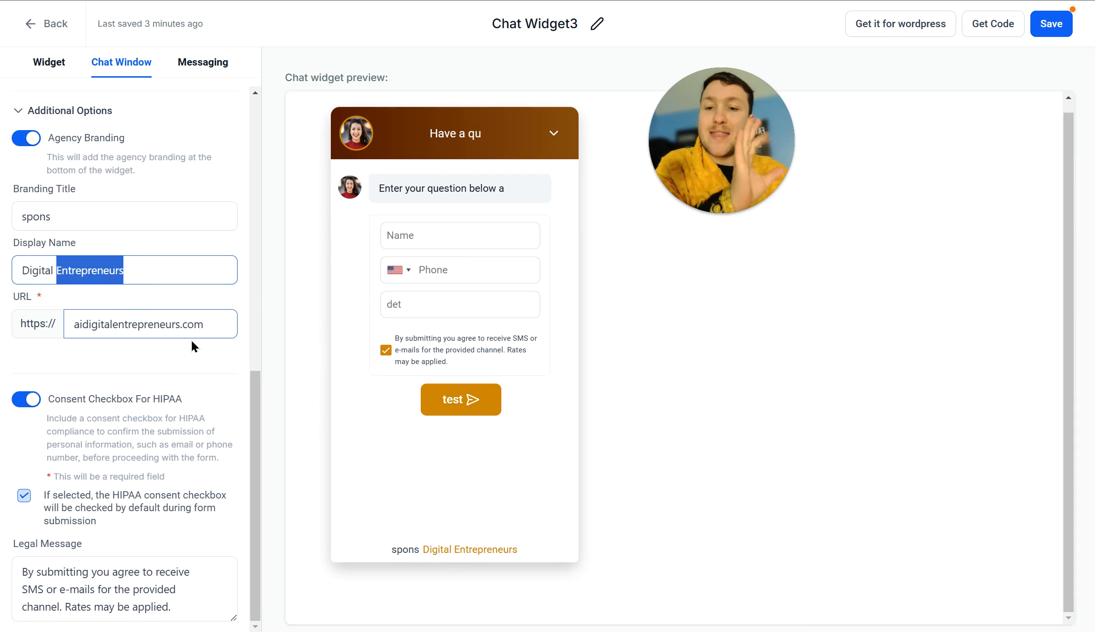
{"action": "left_click", "coordinate": [196, 325]}
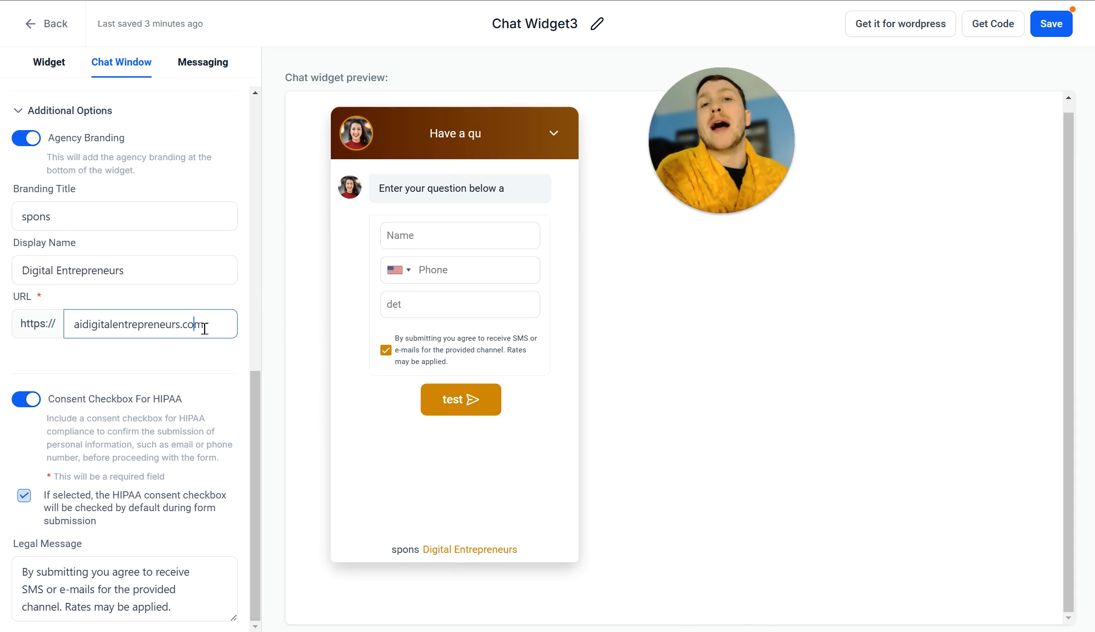
{"action": "key", "text": "ctrl+a"}
{"action": "left_click", "coordinate": [502, 554]}
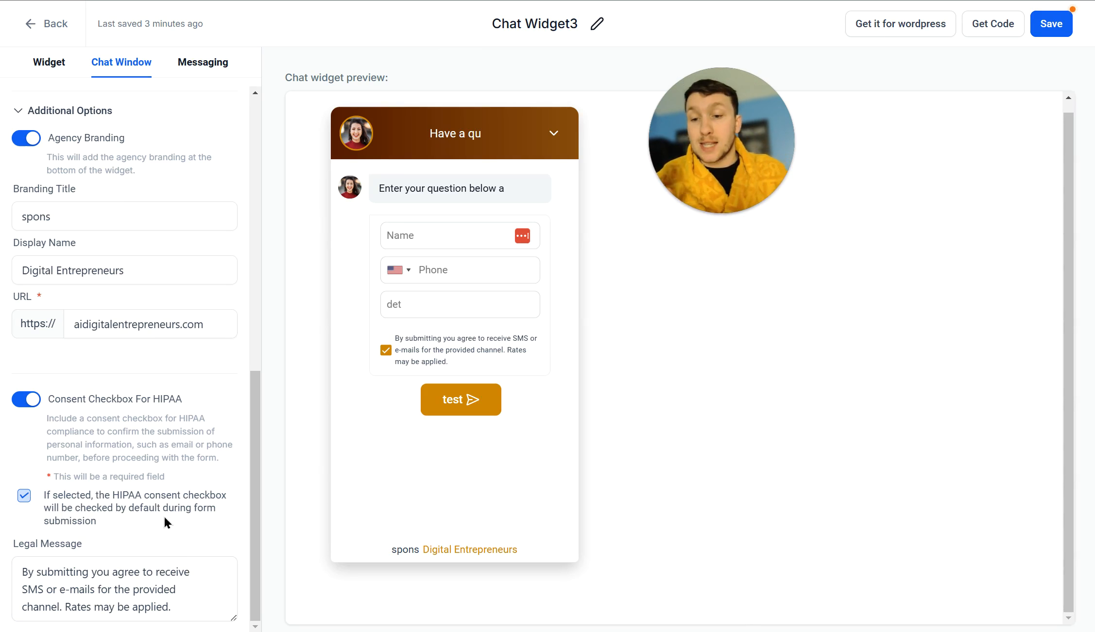
{"action": "left_click", "coordinate": [64, 609]}
{"action": "left_click", "coordinate": [181, 553]}
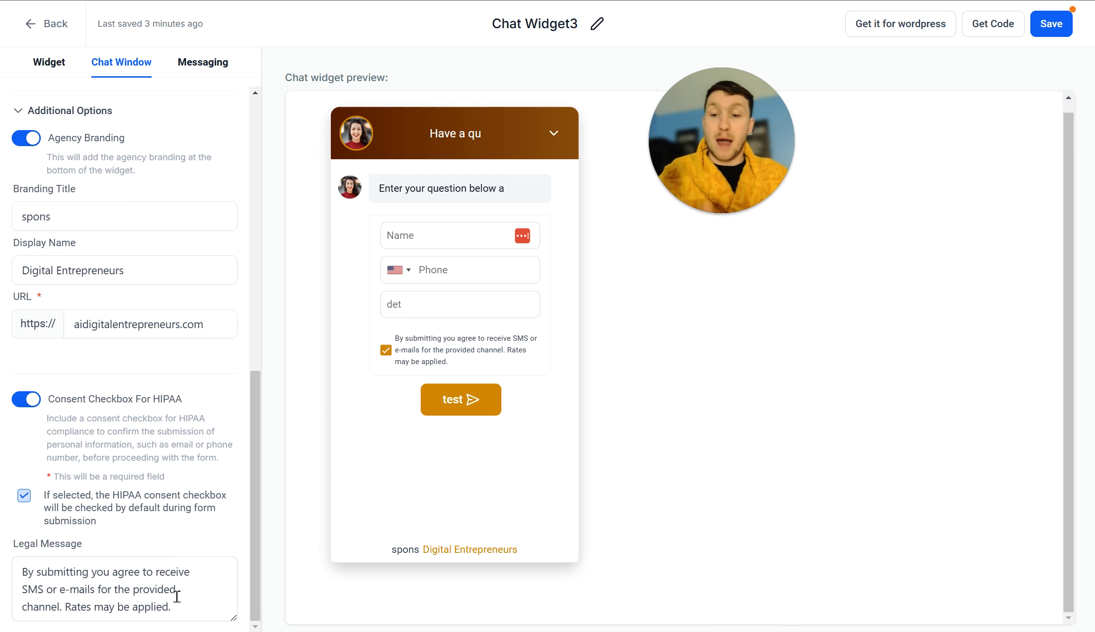
{"action": "scroll", "coordinate": [219, 542], "scroll_direction": "up", "scroll_amount": 10}
{"action": "scroll", "coordinate": [209, 538], "scroll_direction": "down", "scroll_amount": 10}
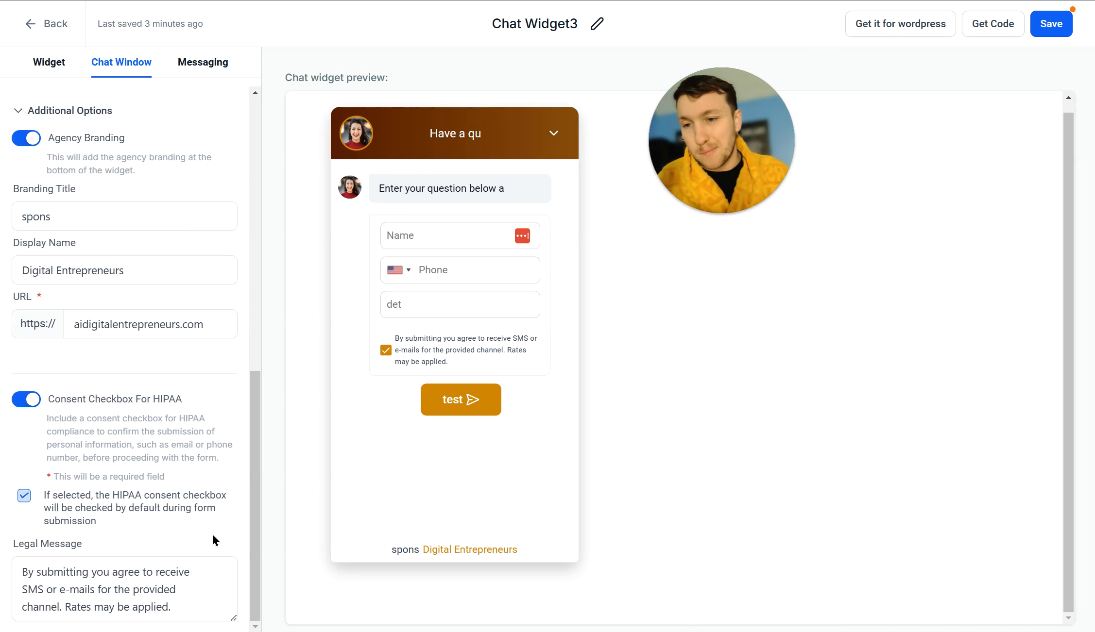
{"action": "scroll", "coordinate": [214, 534], "scroll_direction": "up", "scroll_amount": 10}
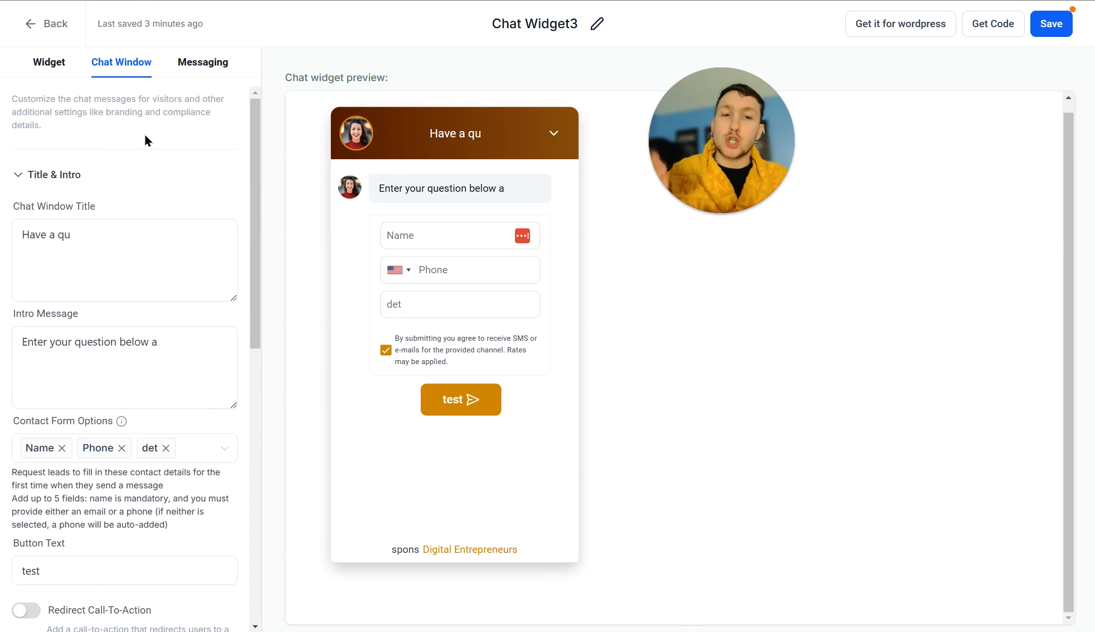
Open the messaging acknowledgement settings and replace the acknowledgement message with "amazing"
{"action": "left_click", "coordinate": [210, 67]}
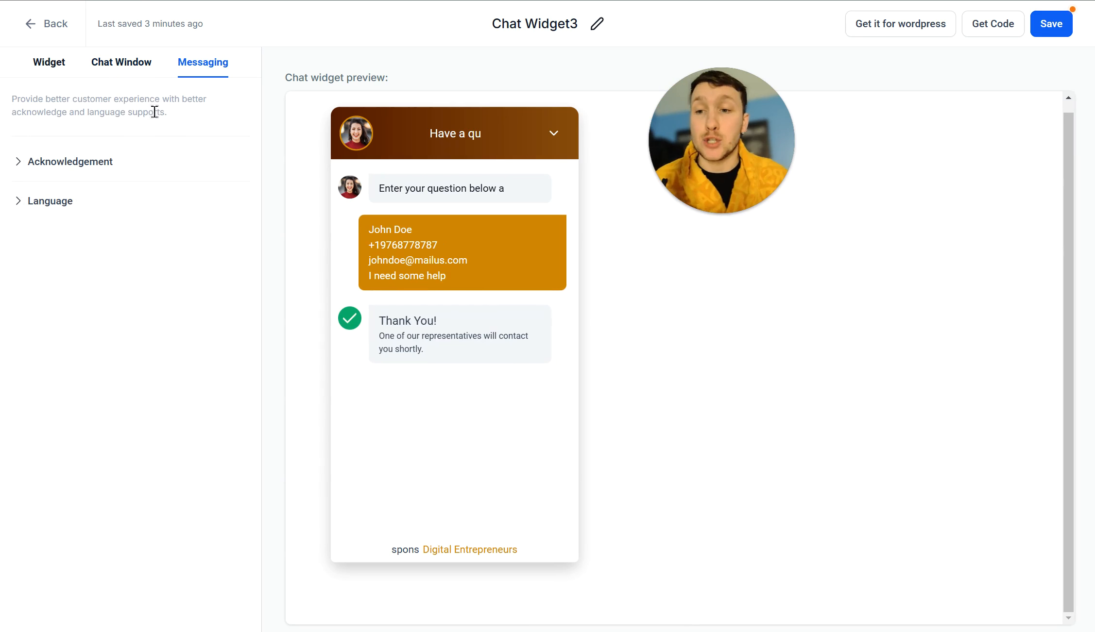
{"action": "left_click", "coordinate": [108, 163]}
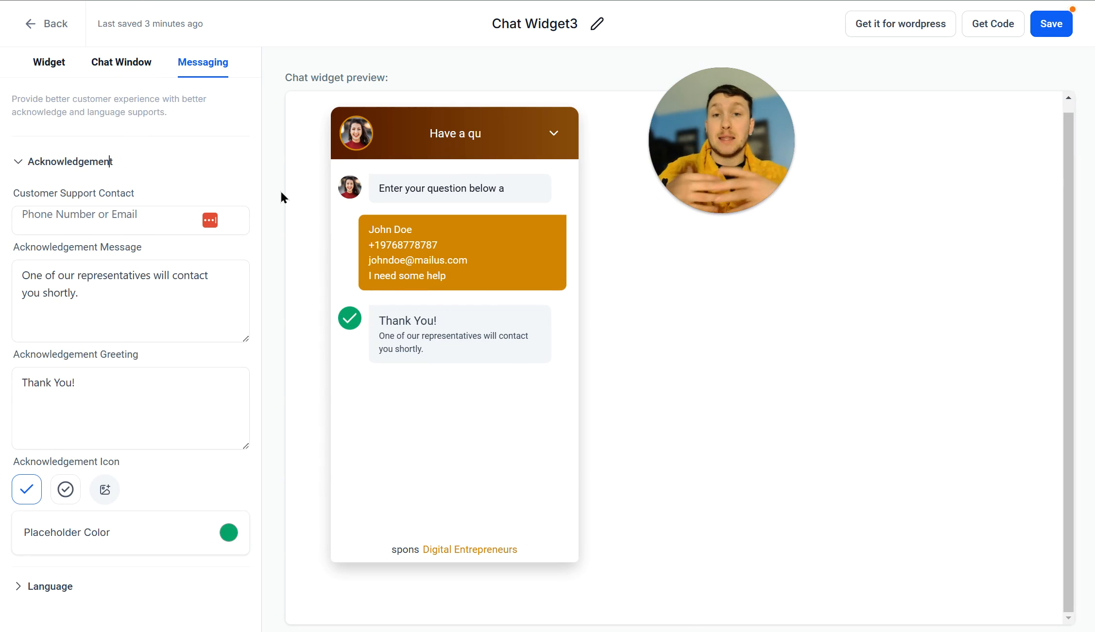
{"action": "left_click", "coordinate": [97, 213]}
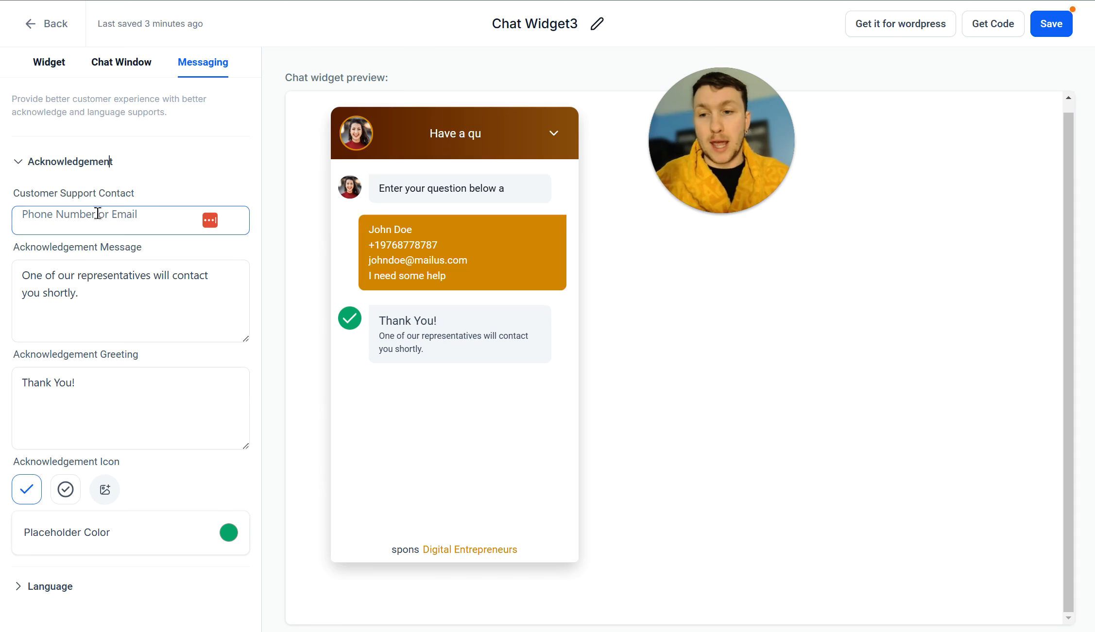
{"action": "left_click", "coordinate": [78, 293]}
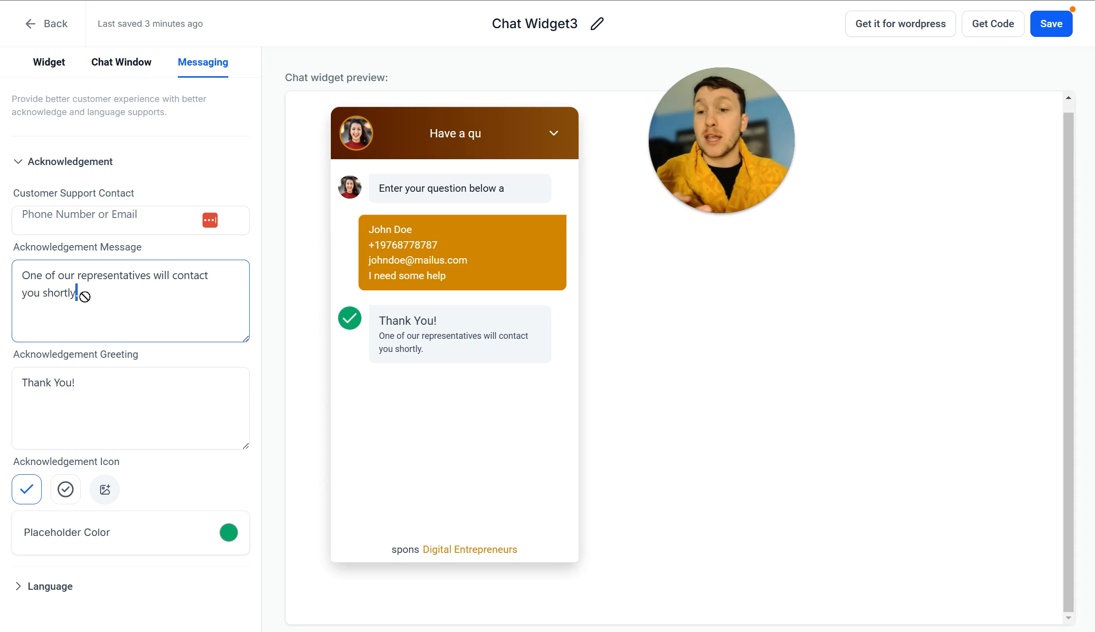
{"action": "key", "text": "BackSpace"}
{"action": "key", "text": "BackSpace"}
{"action": "key", "text": "BackSpace"}
{"action": "key", "text": "BackSpace"}
{"action": "key", "text": "BackSpace"}
{"action": "key", "text": "BackSpace"}
{"action": "key", "text": "BackSpace"}
{"action": "key", "text": "BackSpace"}
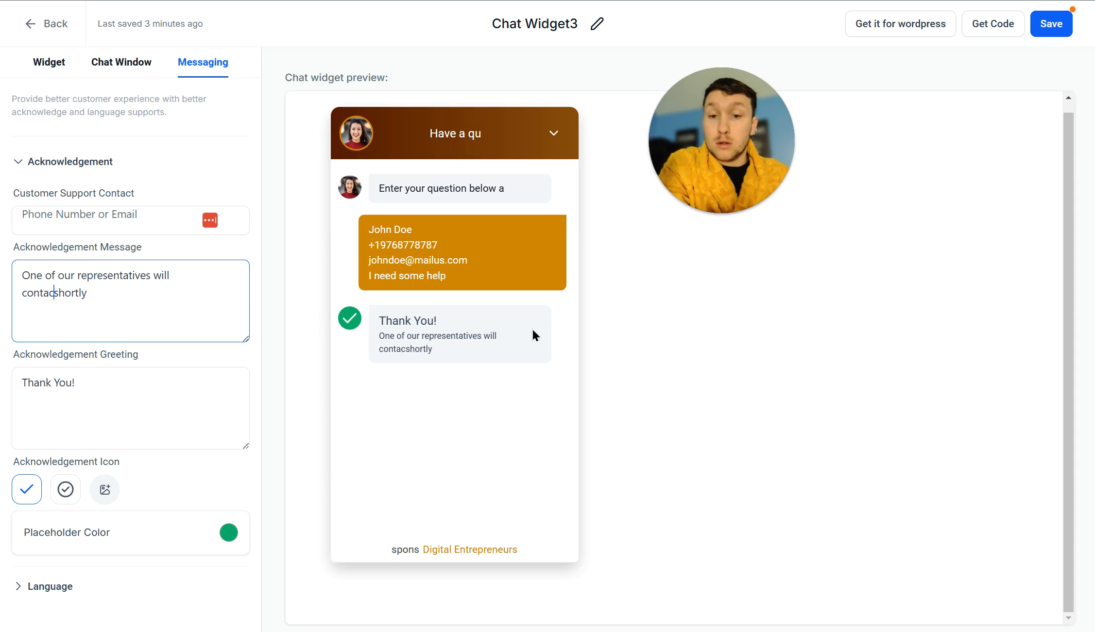
{"action": "left_click_drag", "start_coordinate": [162, 275], "coordinate": [35, 282]}
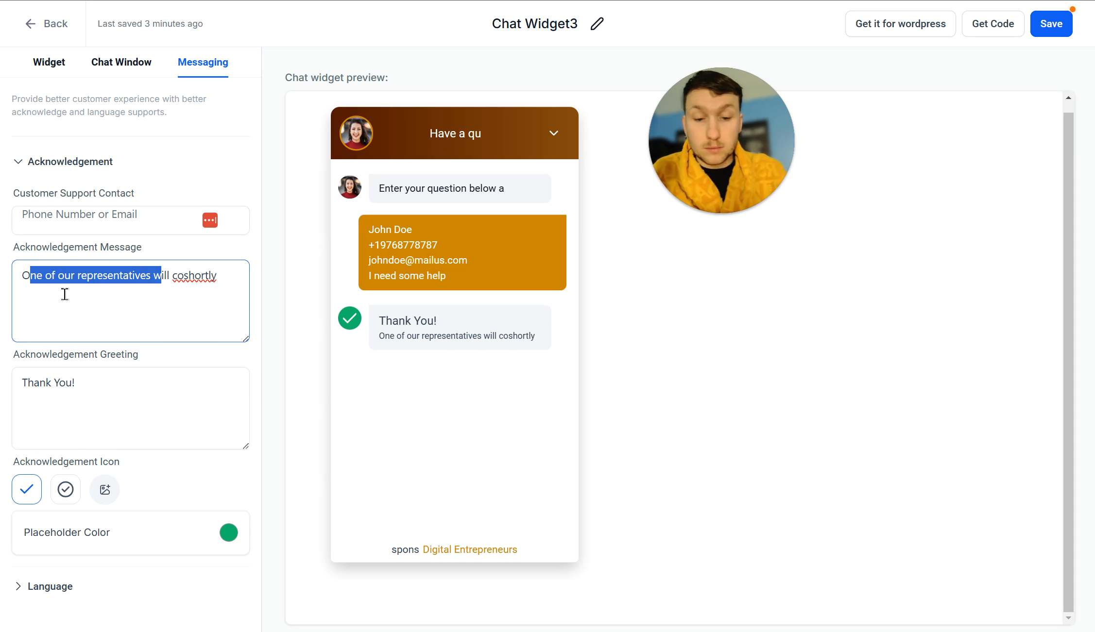
{"action": "key", "text": "BackSpace"}
{"action": "key", "text": "BackSpace"}
{"action": "left_click", "coordinate": [137, 271]}
{"action": "key", "text": "ctrl+shift+Left"}
{"action": "type", "text": "amazing"}
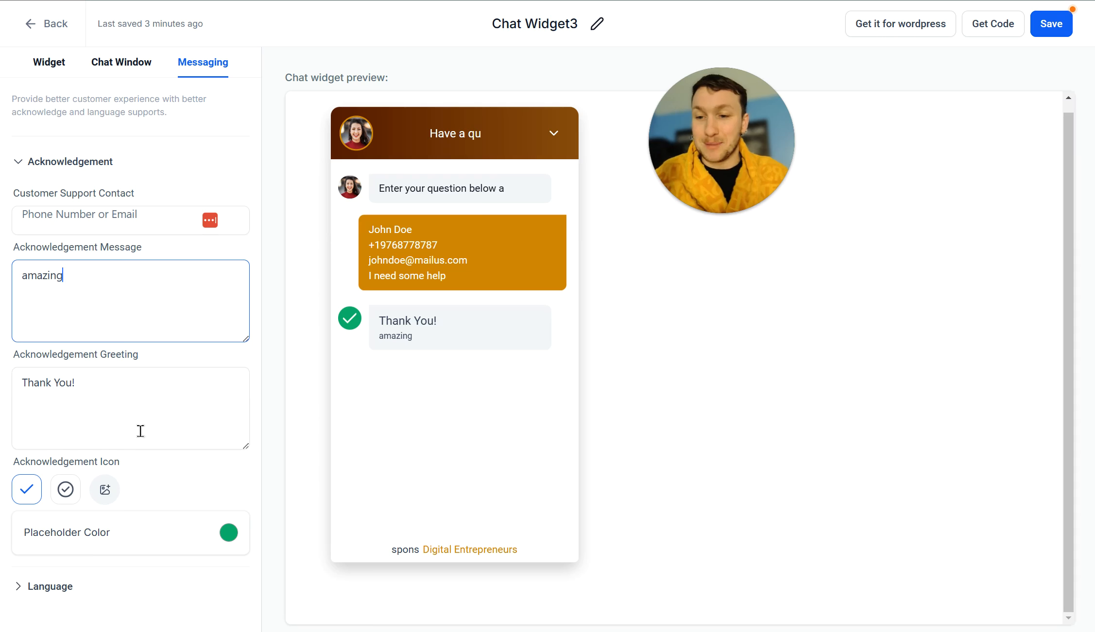
Clear the acknowledgement greeting so that it holds no text
{"action": "left_click", "coordinate": [140, 431]}
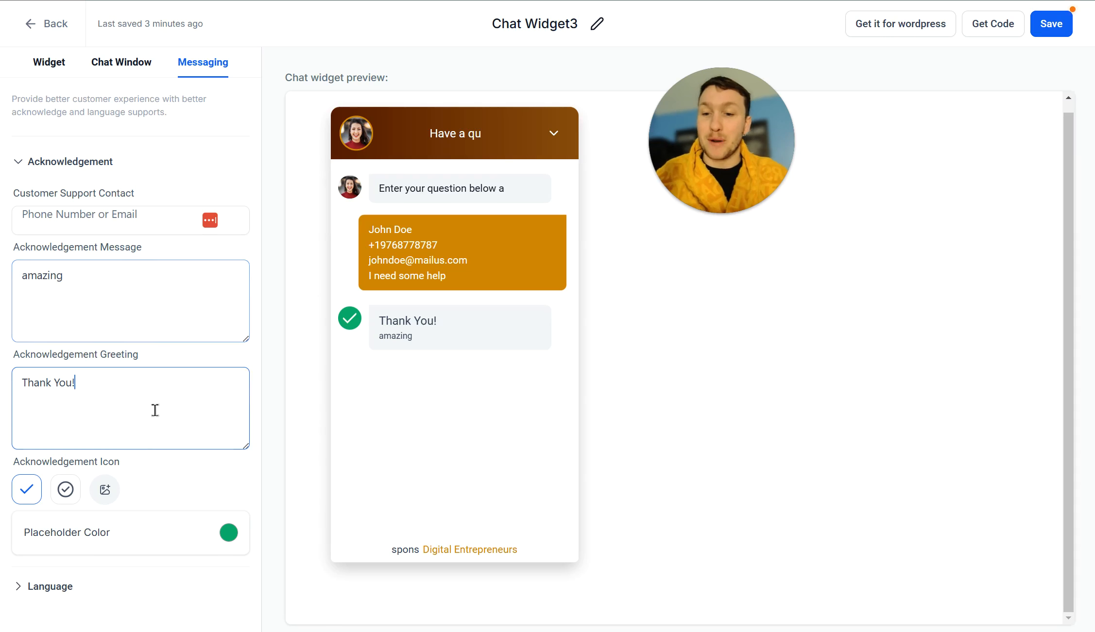
{"action": "left_click_drag", "start_coordinate": [81, 391], "coordinate": [34, 388]}
{"action": "key", "text": "BackSpace"}
{"action": "key", "text": "BackSpace"}
{"action": "key", "text": "BackSpace"}
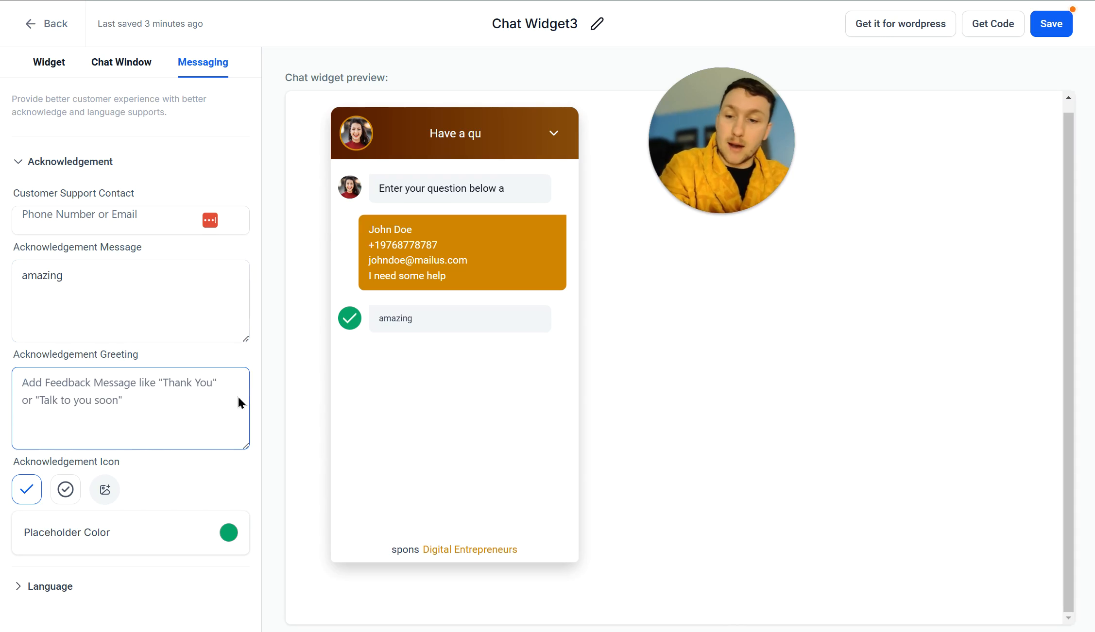
Set the acknowledgement icon to the circled check mark and its placeholder color to a muted green
{"action": "left_click", "coordinate": [67, 490]}
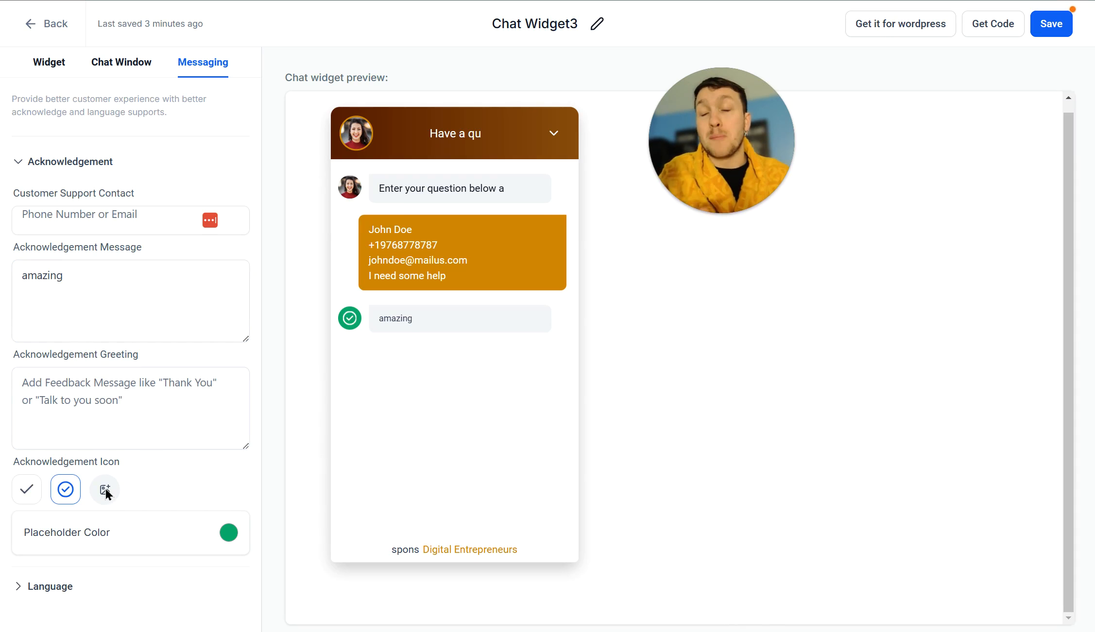
{"action": "left_click", "coordinate": [233, 539]}
{"action": "mouse_move", "coordinate": [161, 403]}
{"action": "left_mouse_down"}
{"action": "mouse_move", "coordinate": [142, 408]}
{"action": "mouse_move", "coordinate": [203, 356]}
{"action": "left_mouse_up"}
Open the messaging language settings and look through the available chat widget languages
{"action": "left_click", "coordinate": [178, 596]}
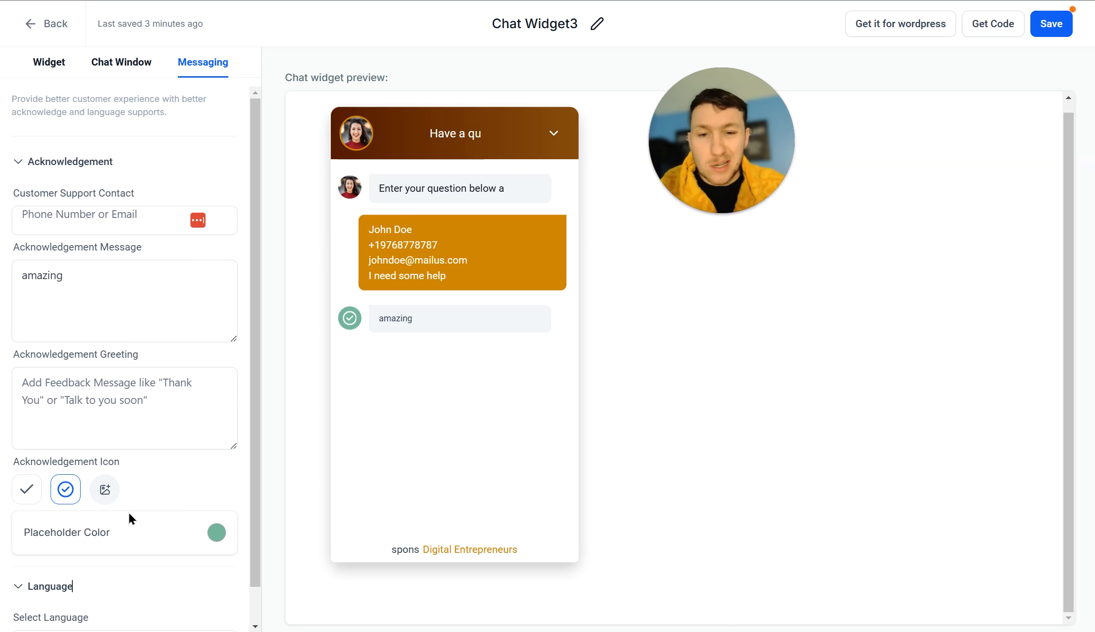
{"action": "scroll", "coordinate": [206, 521], "scroll_direction": "down", "scroll_amount": 1}
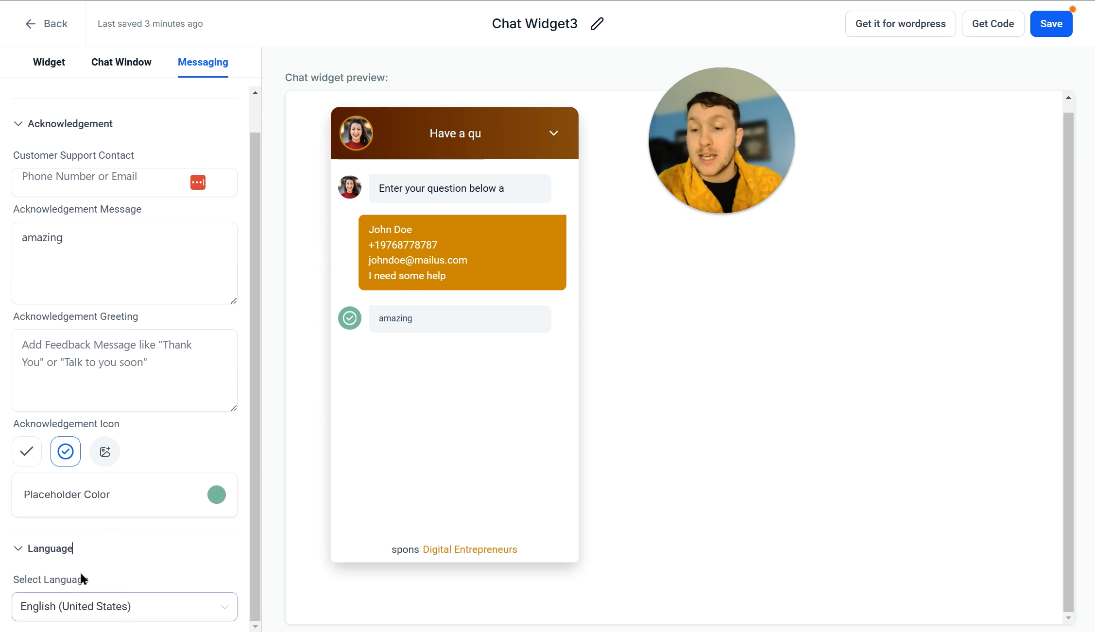
{"action": "left_click", "coordinate": [142, 611]}
{"action": "scroll", "coordinate": [178, 548], "scroll_direction": "down", "scroll_amount": 5}
{"action": "scroll", "coordinate": [178, 547], "scroll_direction": "up", "scroll_amount": 5}
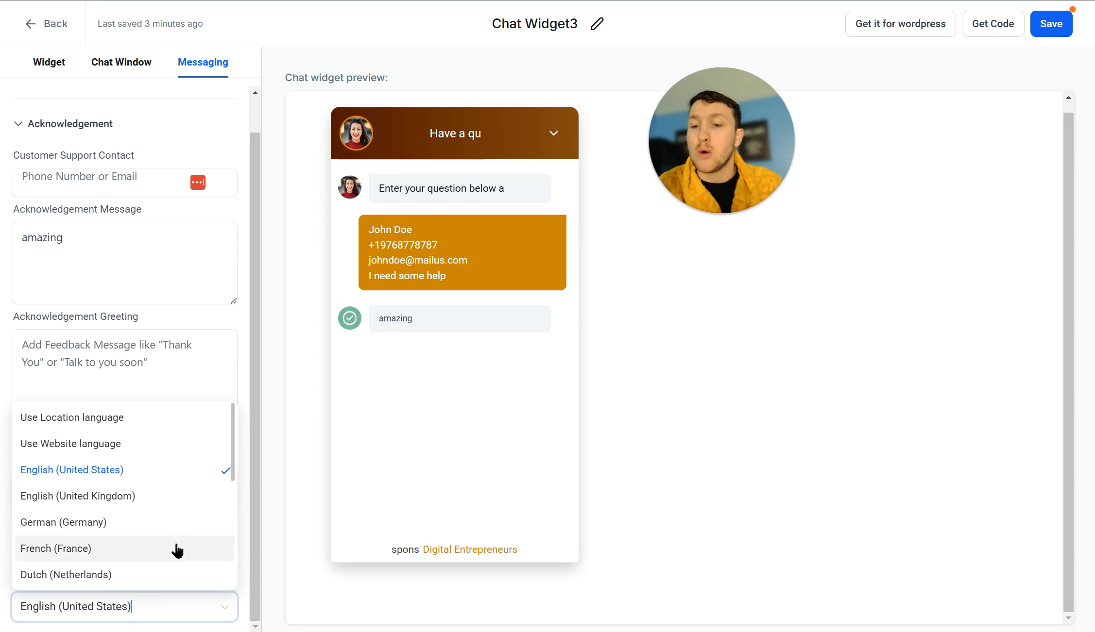
{"action": "scroll", "coordinate": [169, 447], "scroll_direction": "down", "scroll_amount": 5}
{"action": "scroll", "coordinate": [168, 469], "scroll_direction": "up", "scroll_amount": 5}
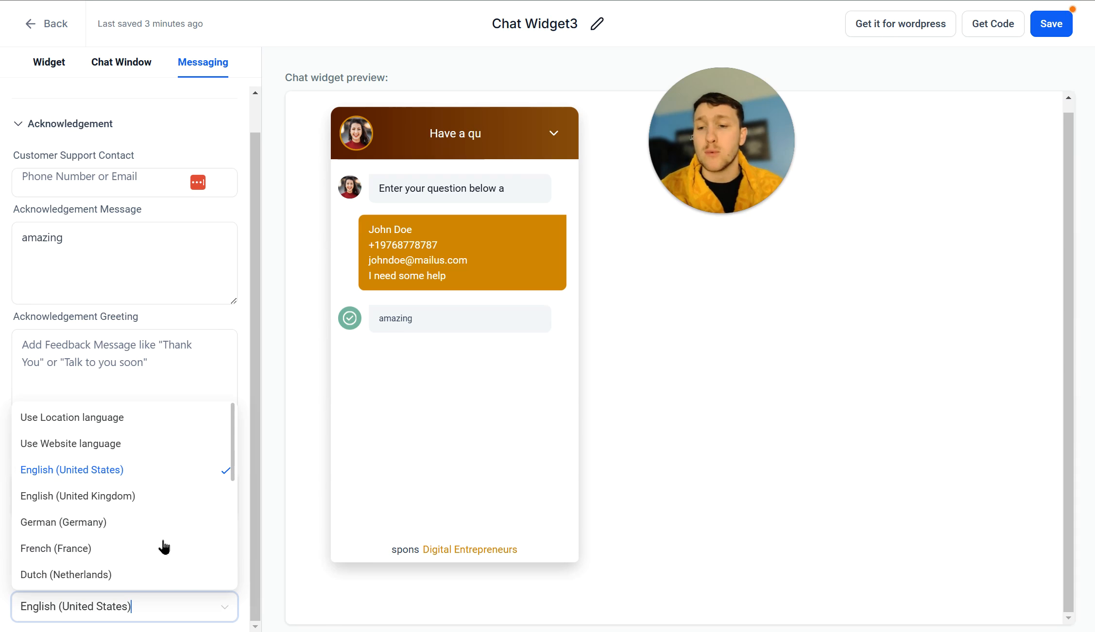
{"action": "left_click", "coordinate": [245, 385]}
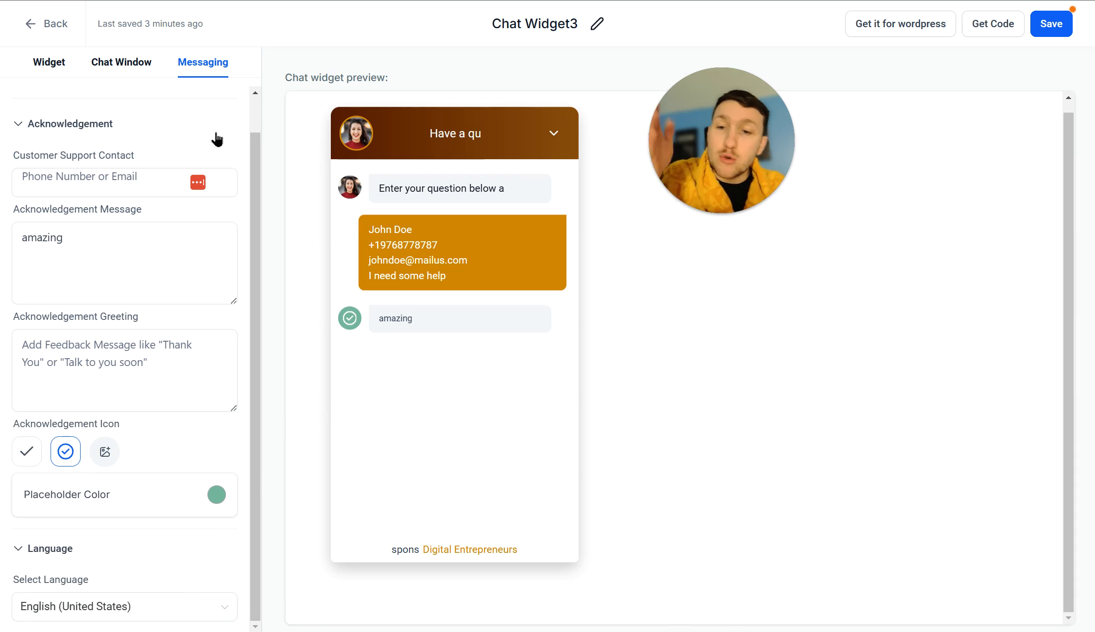
{"action": "scroll", "coordinate": [186, 440], "scroll_direction": "up", "scroll_amount": 1}
{"action": "left_click", "coordinate": [146, 296]}
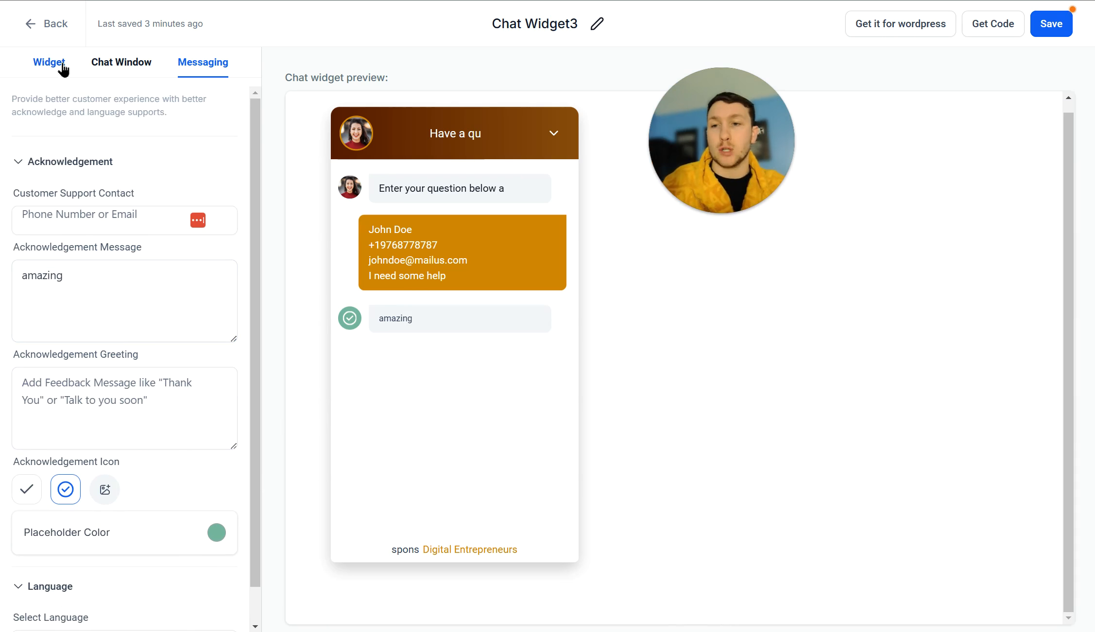
Switch from Chat Widget3 to Chat Widget2 and open the Live Chat Assigned settings of its chat window
{"action": "left_click", "coordinate": [49, 63]}
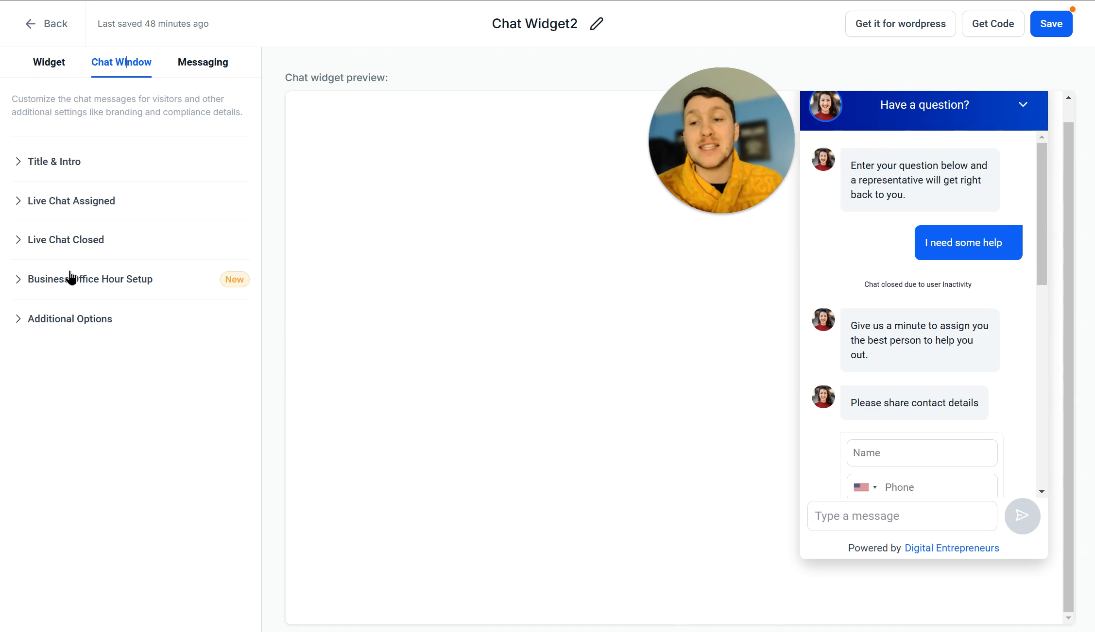
{"action": "left_click", "coordinate": [51, 73]}
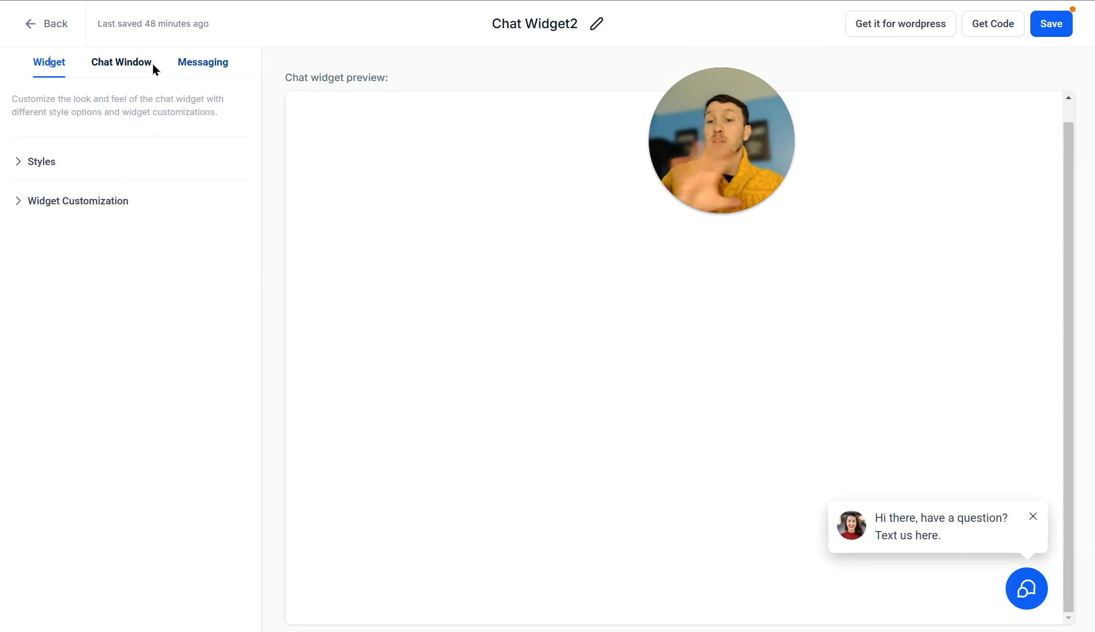
{"action": "left_click", "coordinate": [148, 68]}
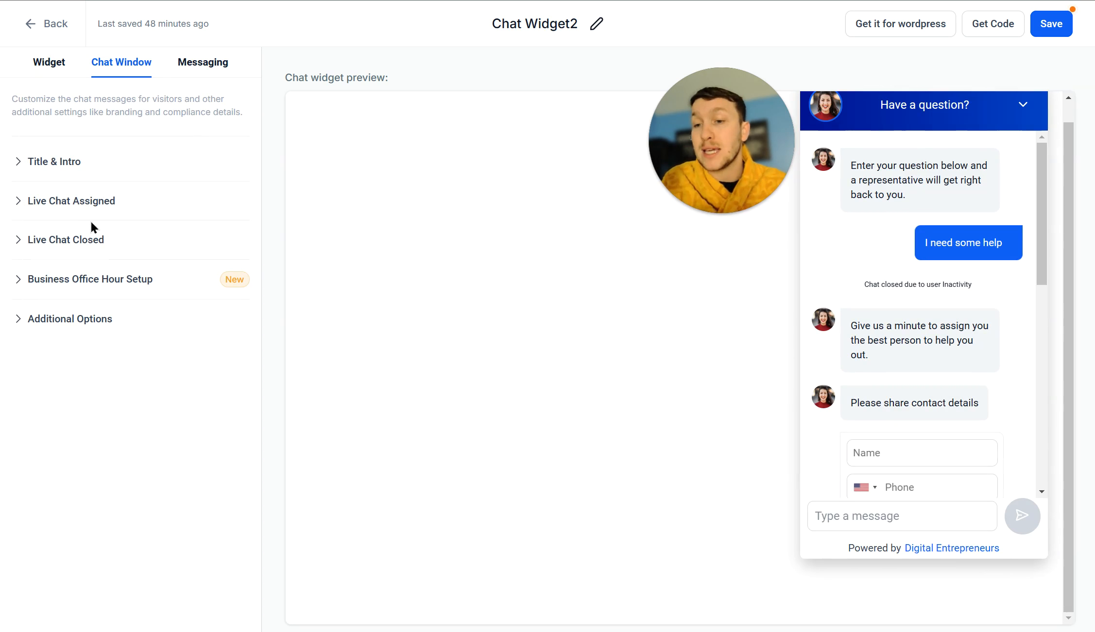
{"action": "left_click", "coordinate": [121, 207]}
{"action": "scroll", "coordinate": [171, 318], "scroll_direction": "down", "scroll_amount": 1}
{"action": "left_click", "coordinate": [47, 231]}
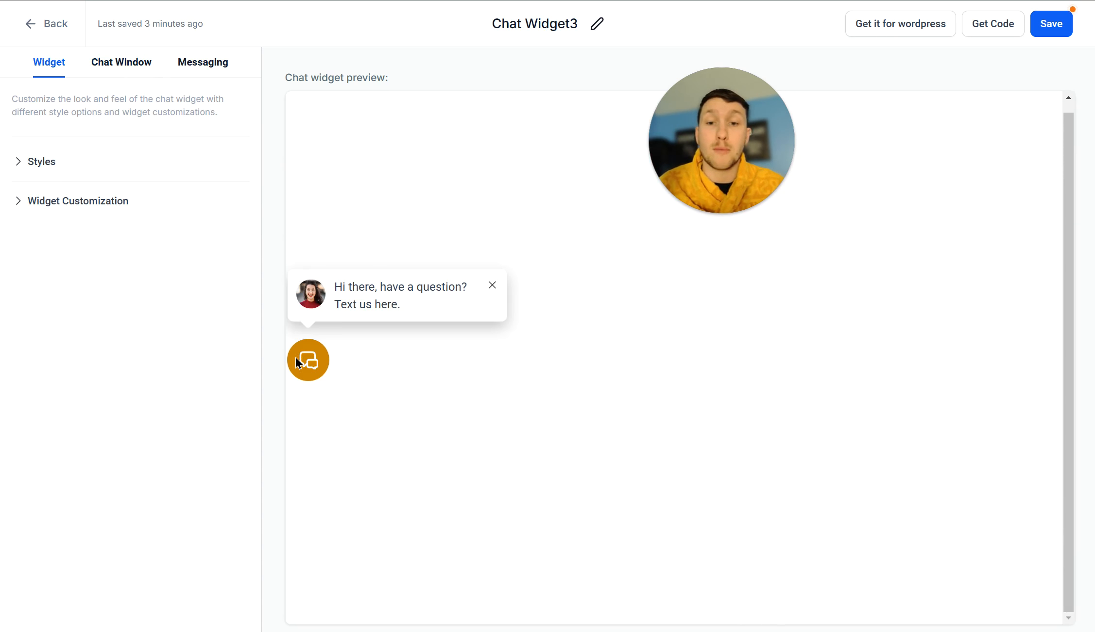
{"action": "left_click", "coordinate": [309, 365]}
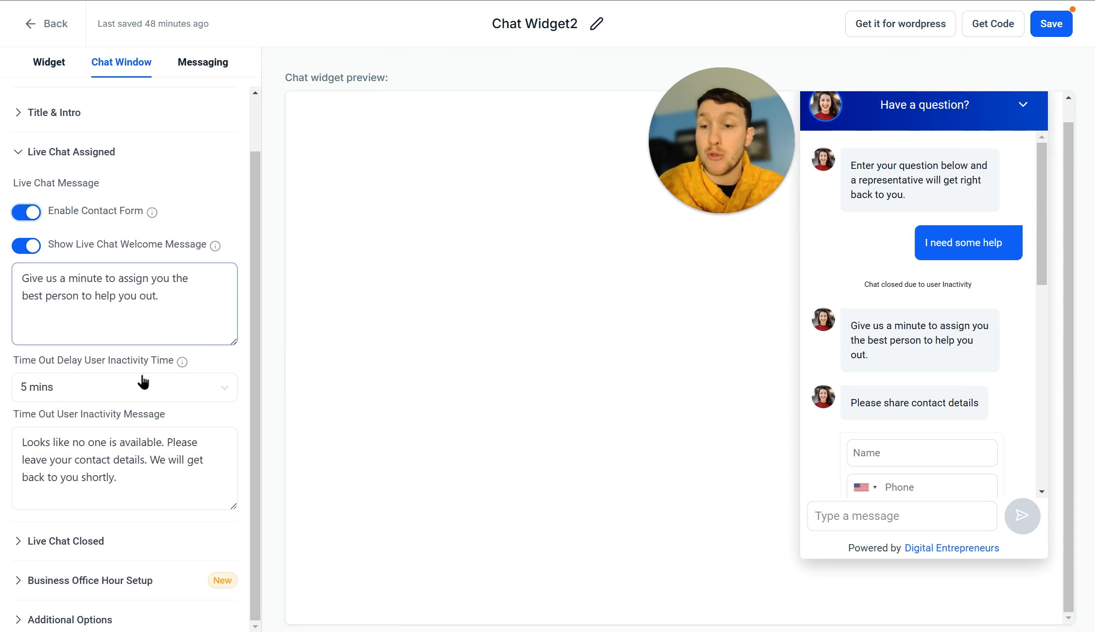
Shorten the live chat welcome message to "Give us a"
{"action": "left_click_drag", "start_coordinate": [173, 298], "coordinate": [93, 274]}
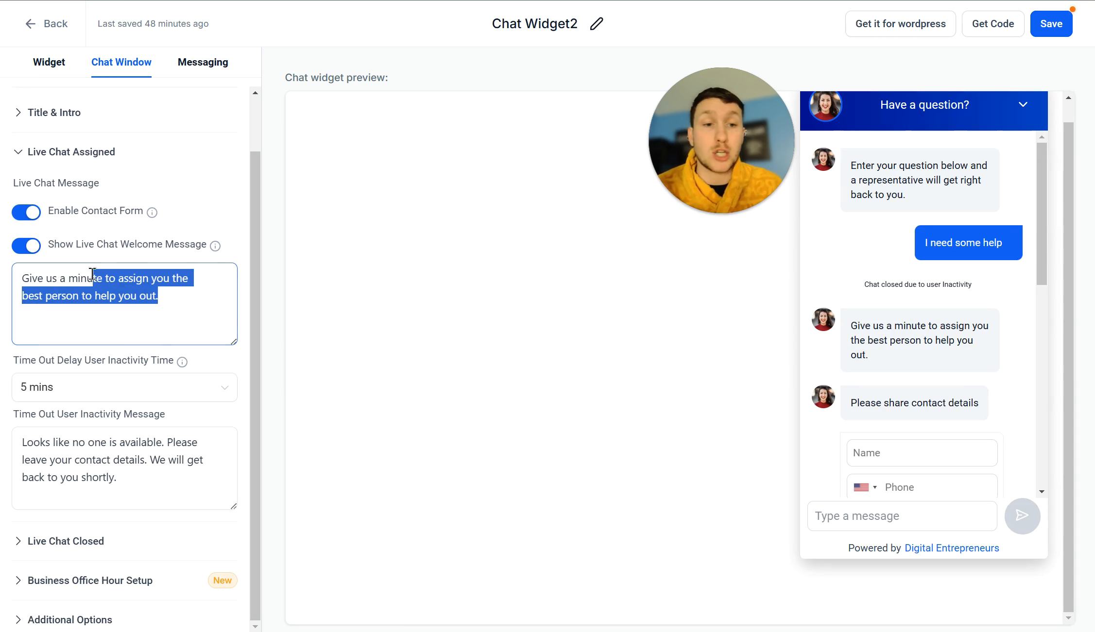
{"action": "key", "text": "BackSpace"}
{"action": "key", "text": "BackSpace"}
{"action": "key", "text": "BackSpace"}
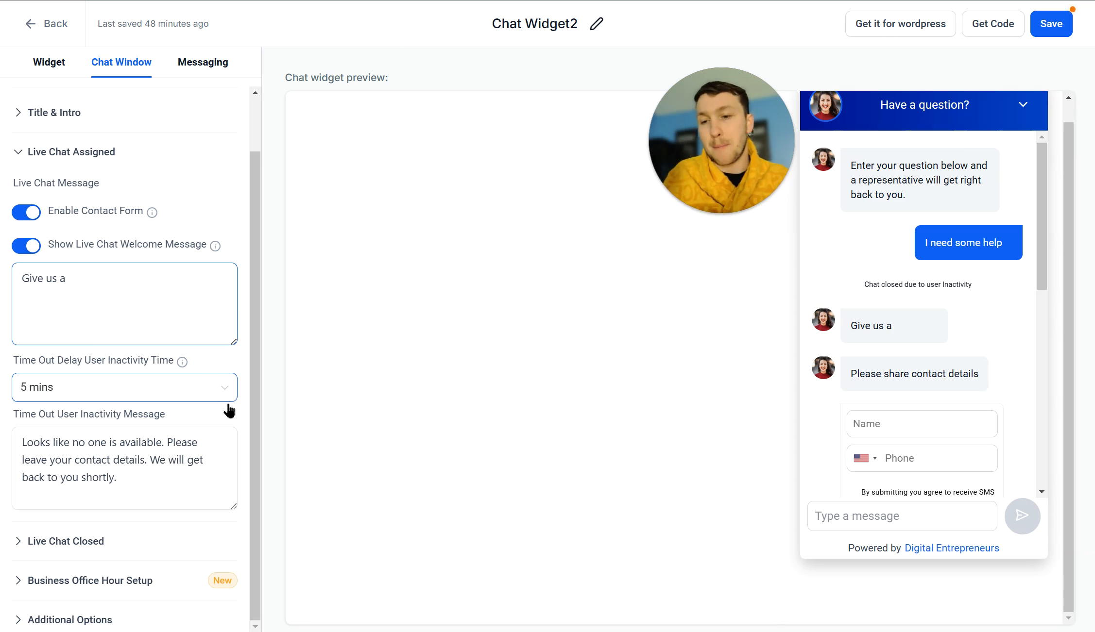
Examine the user inactivity message, then the Live Chat Closed inactivity time options and closing message
{"action": "mouse_move", "coordinate": [132, 476]}
{"action": "left_mouse_down"}
{"action": "mouse_move", "coordinate": [73, 460]}
{"action": "mouse_move", "coordinate": [154, 476]}
{"action": "left_mouse_up"}
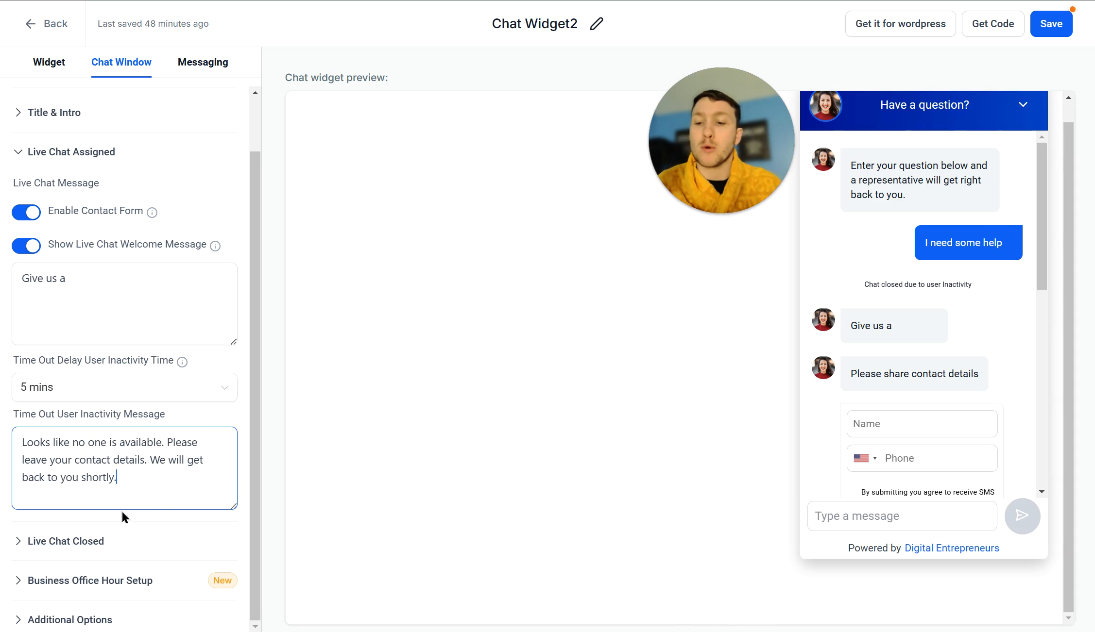
{"action": "left_click_drag", "start_coordinate": [132, 478], "coordinate": [128, 460]}
{"action": "left_click", "coordinate": [108, 550]}
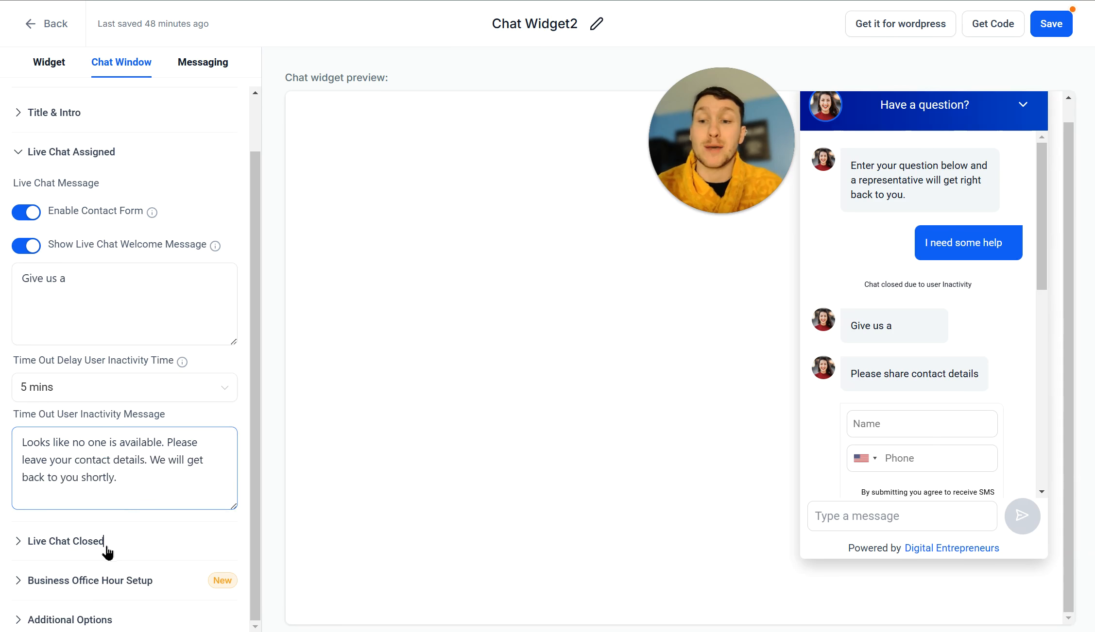
{"action": "scroll", "coordinate": [127, 444], "scroll_direction": "down", "scroll_amount": 3}
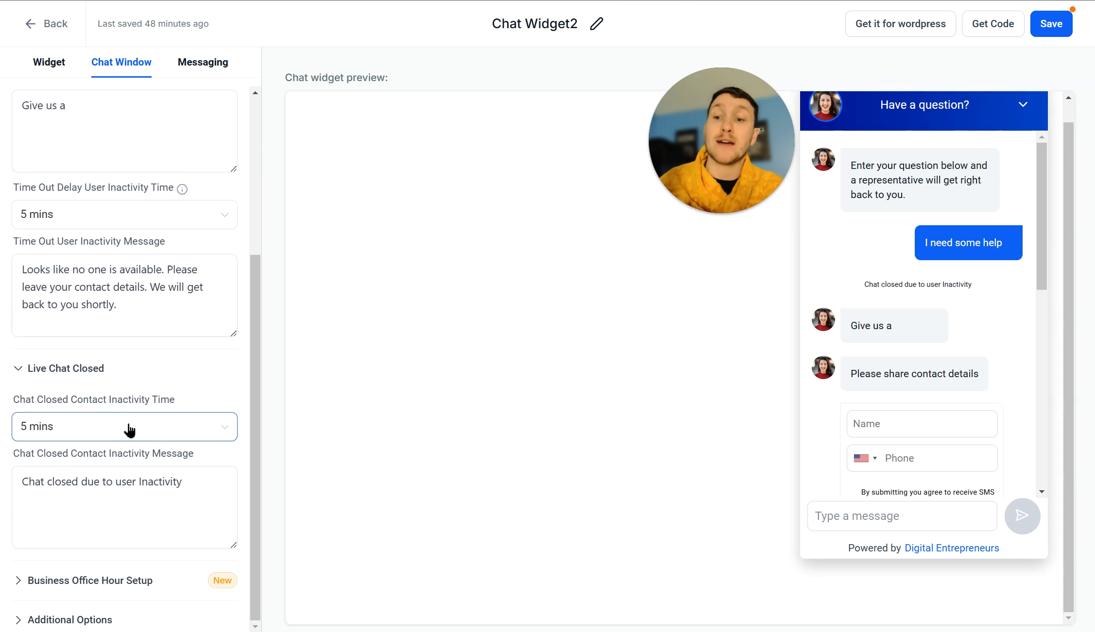
{"action": "left_click", "coordinate": [138, 426]}
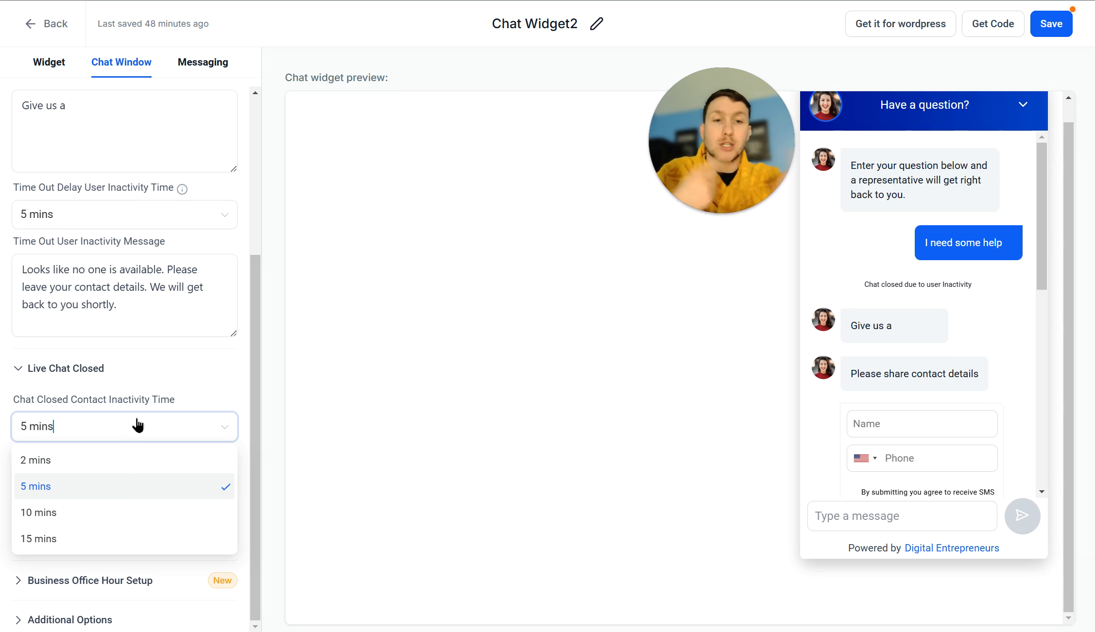
{"action": "left_click_drag", "start_coordinate": [183, 418], "coordinate": [237, 377]}
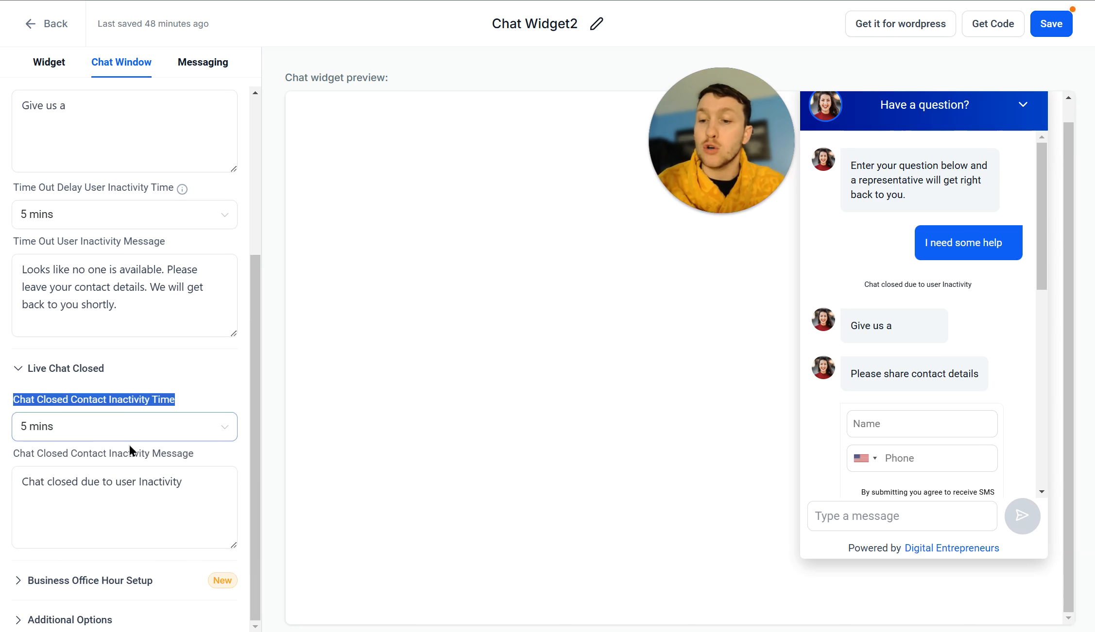
{"action": "left_click", "coordinate": [162, 486]}
{"action": "left_click_drag", "start_coordinate": [182, 484], "coordinate": [74, 485]}
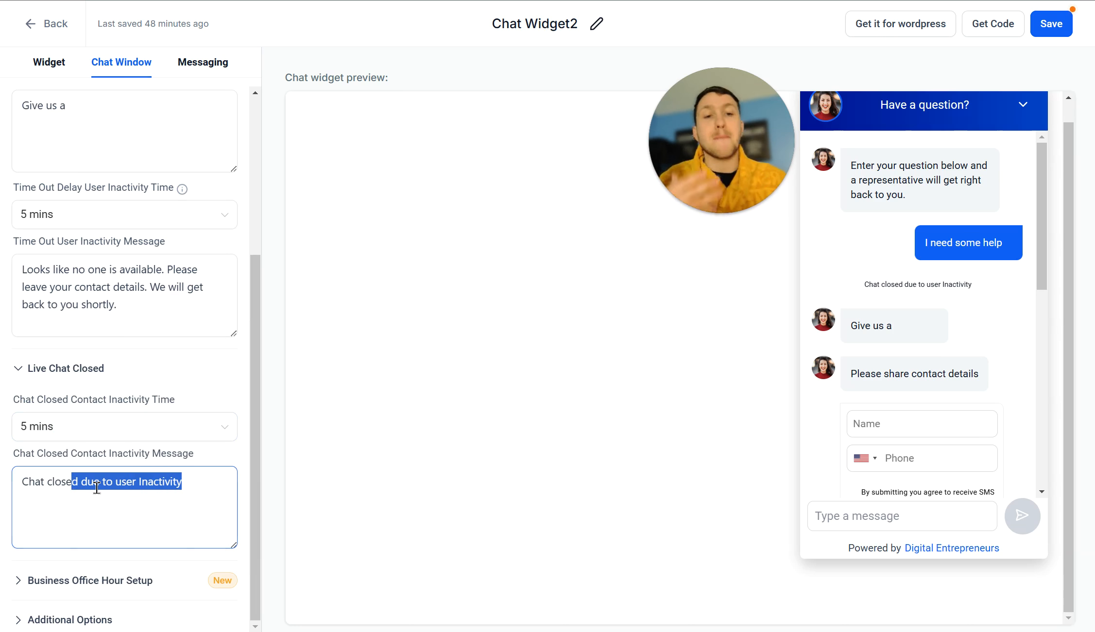
Enable business office hours in the Business Office Hour Setup
{"action": "left_click", "coordinate": [127, 583]}
{"action": "scroll", "coordinate": [200, 566], "scroll_direction": "down", "scroll_amount": 1}
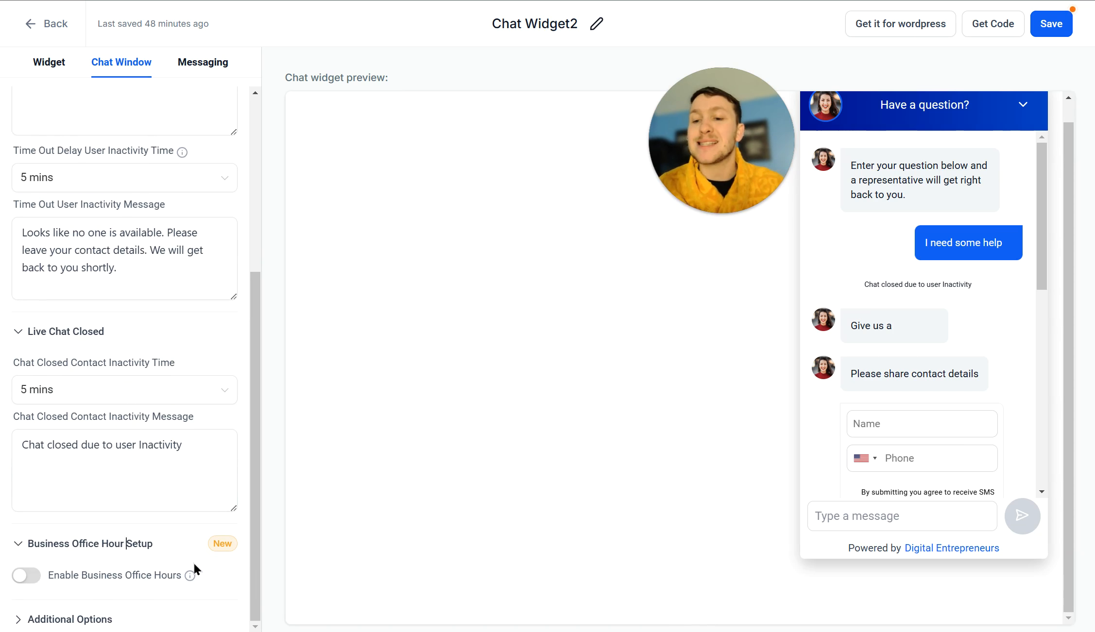
{"action": "left_click", "coordinate": [27, 576]}
{"action": "left_click", "coordinate": [70, 239]}
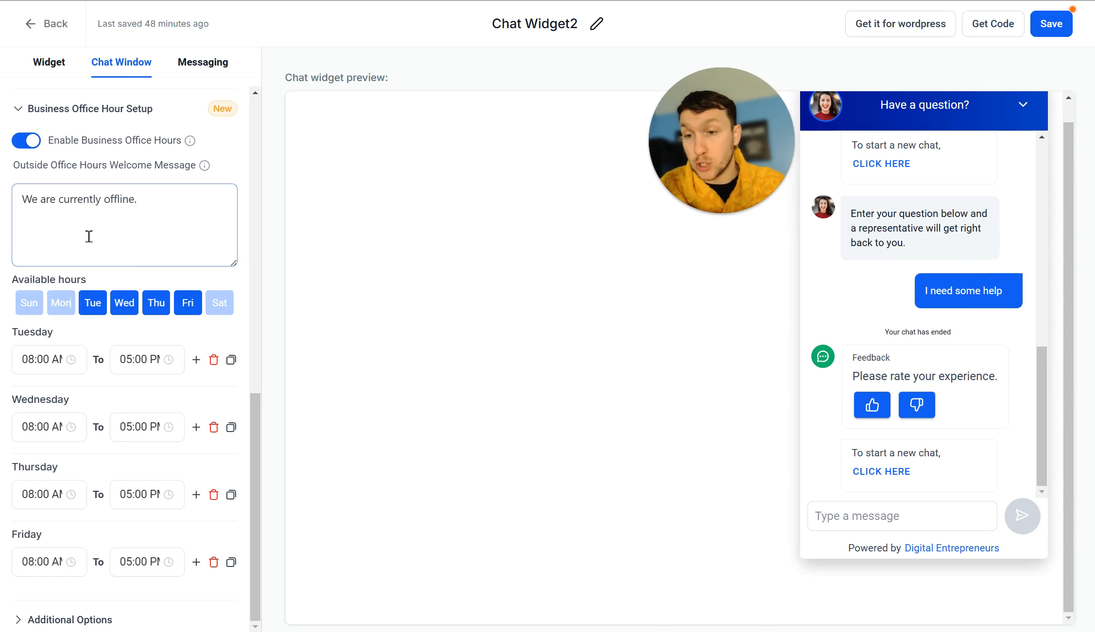
Add Monday to the available days and give it a second time slot from 06:00 PM to 07:00 PM
{"action": "left_click", "coordinate": [92, 304]}
{"action": "left_click", "coordinate": [67, 370]}
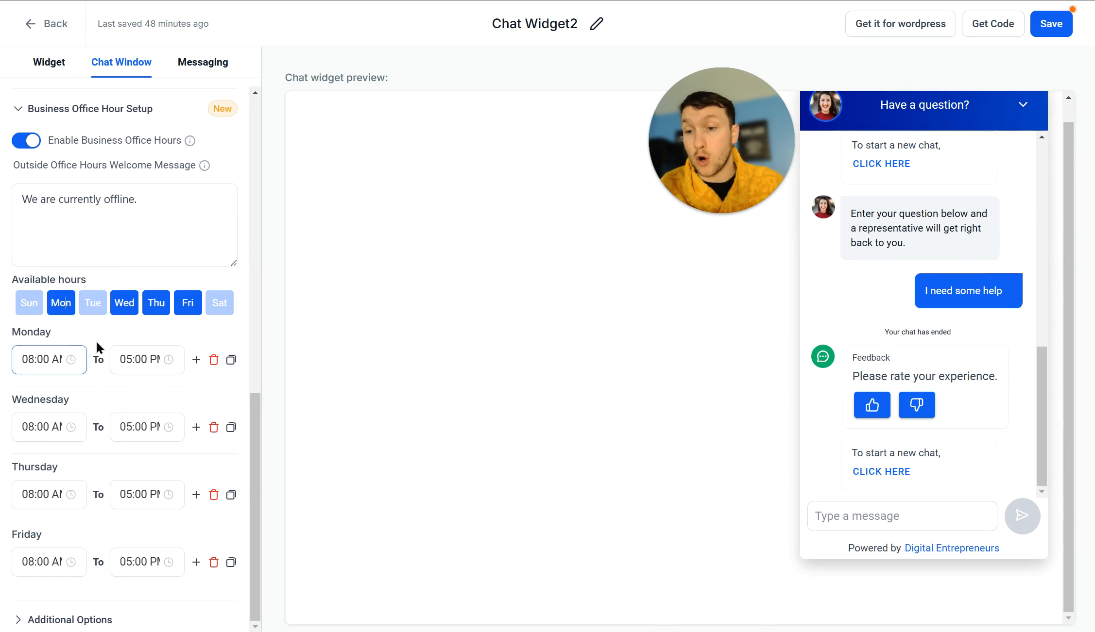
{"action": "left_click", "coordinate": [94, 309]}
{"action": "left_click", "coordinate": [147, 294]}
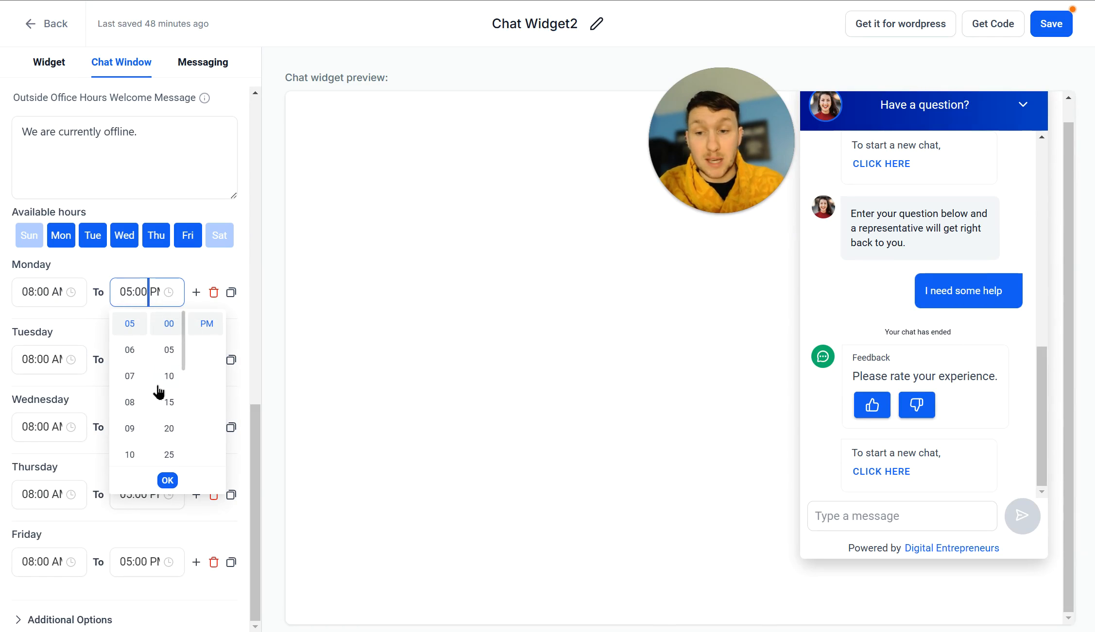
{"action": "left_click", "coordinate": [195, 291]}
{"action": "left_click", "coordinate": [196, 292]}
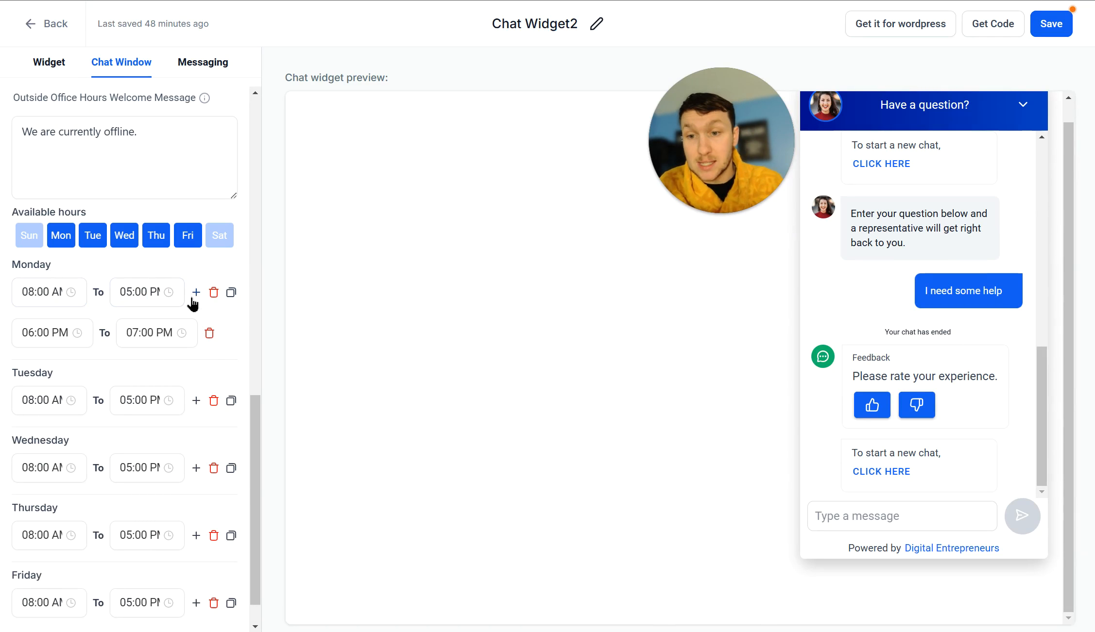
Delete the Monday and Tuesday hours and apply Wednesday's copy times options without selecting another day
{"action": "left_click", "coordinate": [213, 292]}
{"action": "left_click", "coordinate": [213, 294]}
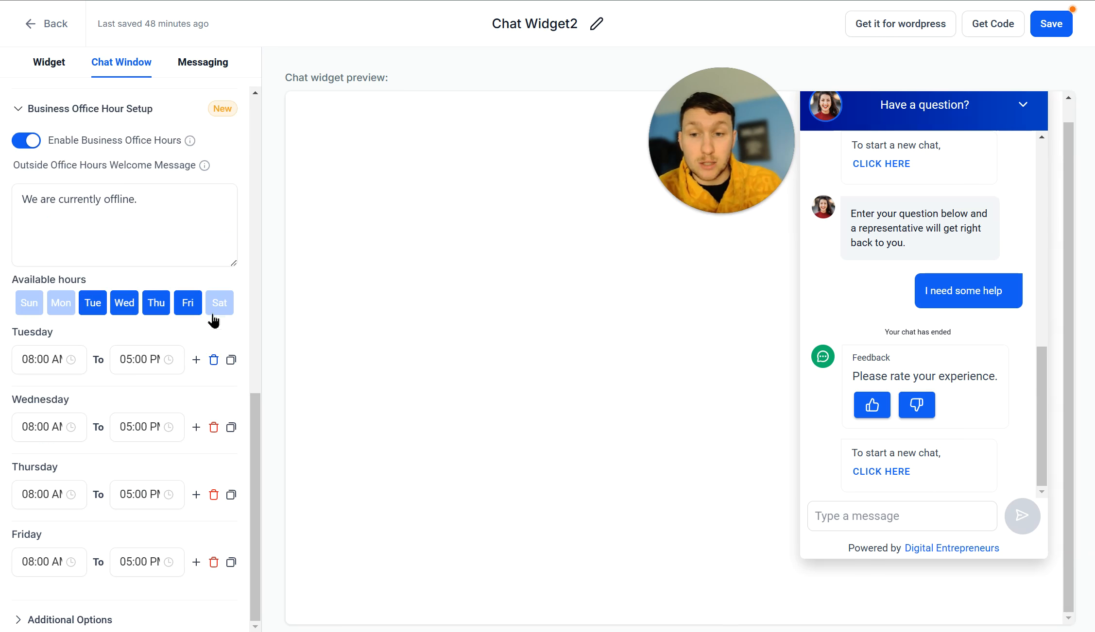
{"action": "left_click", "coordinate": [214, 361]}
{"action": "left_click", "coordinate": [232, 428]}
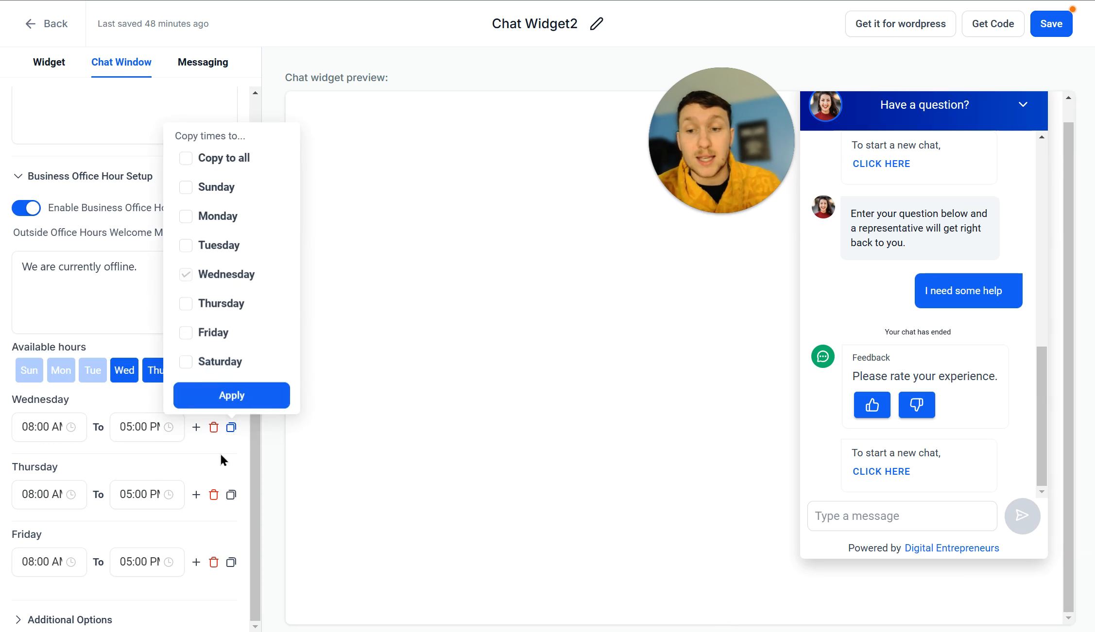
{"action": "left_click", "coordinate": [232, 397]}
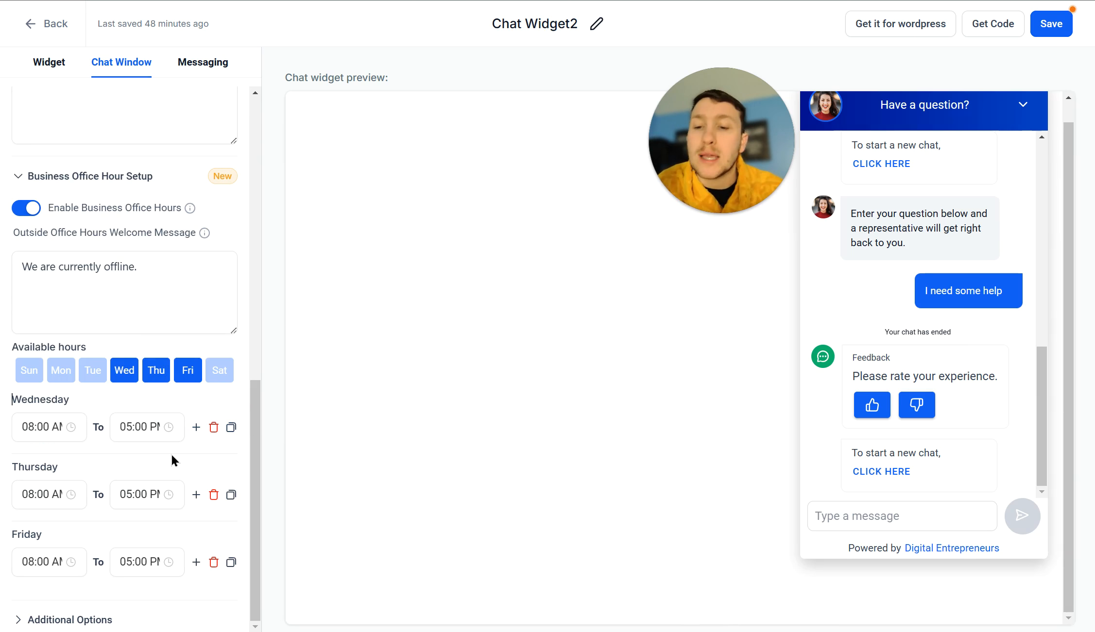
Add Tuesday and Monday back to the available days in the business office hours
{"action": "left_click", "coordinate": [92, 377]}
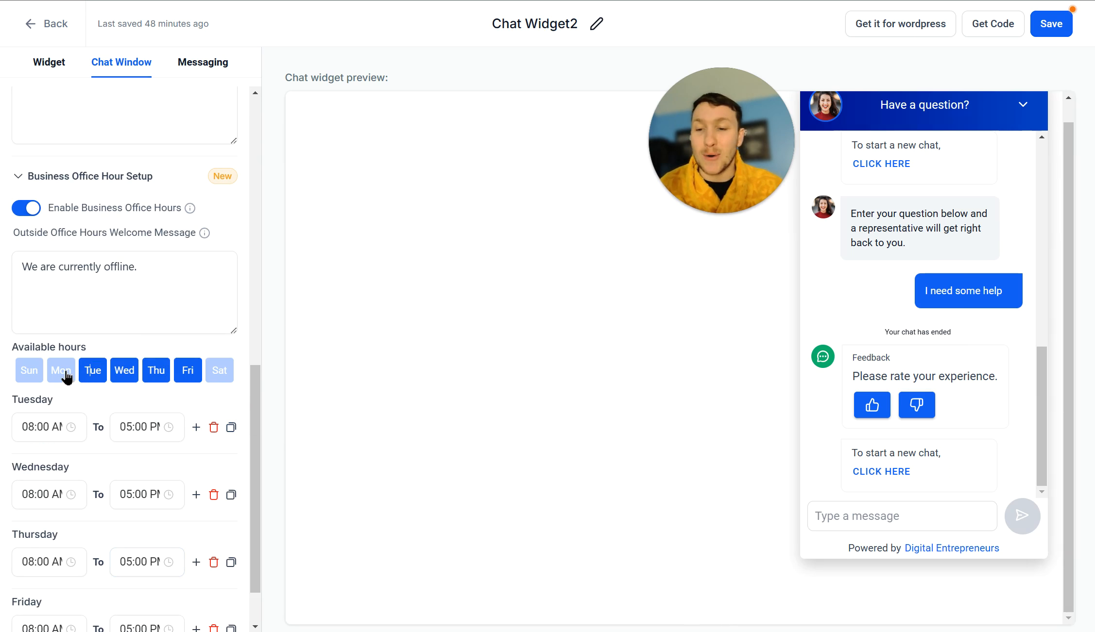
{"action": "left_click", "coordinate": [62, 374]}
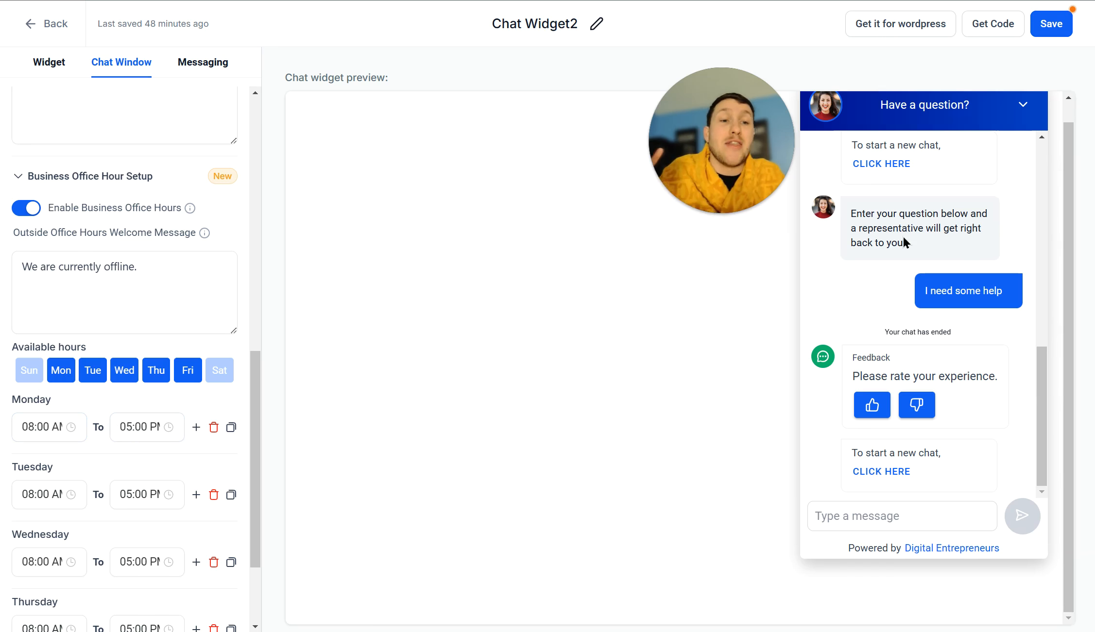
{"action": "scroll", "coordinate": [137, 342], "scroll_direction": "up", "scroll_amount": 10}
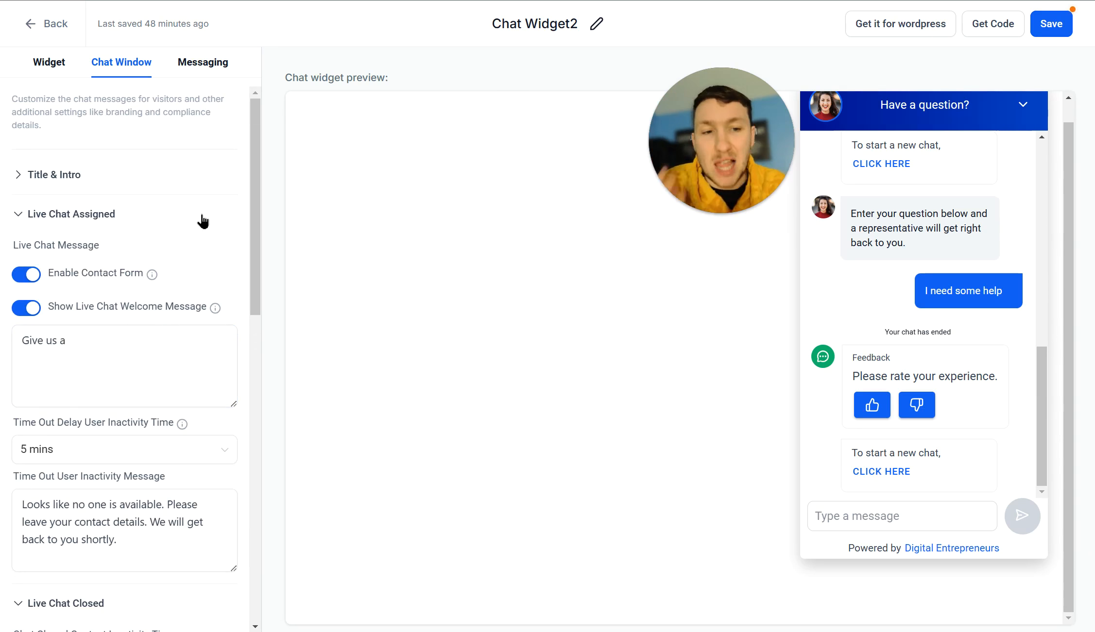
{"action": "scroll", "coordinate": [179, 364], "scroll_direction": "down", "scroll_amount": 10}
{"action": "scroll", "coordinate": [185, 378], "scroll_direction": "up", "scroll_amount": 10}
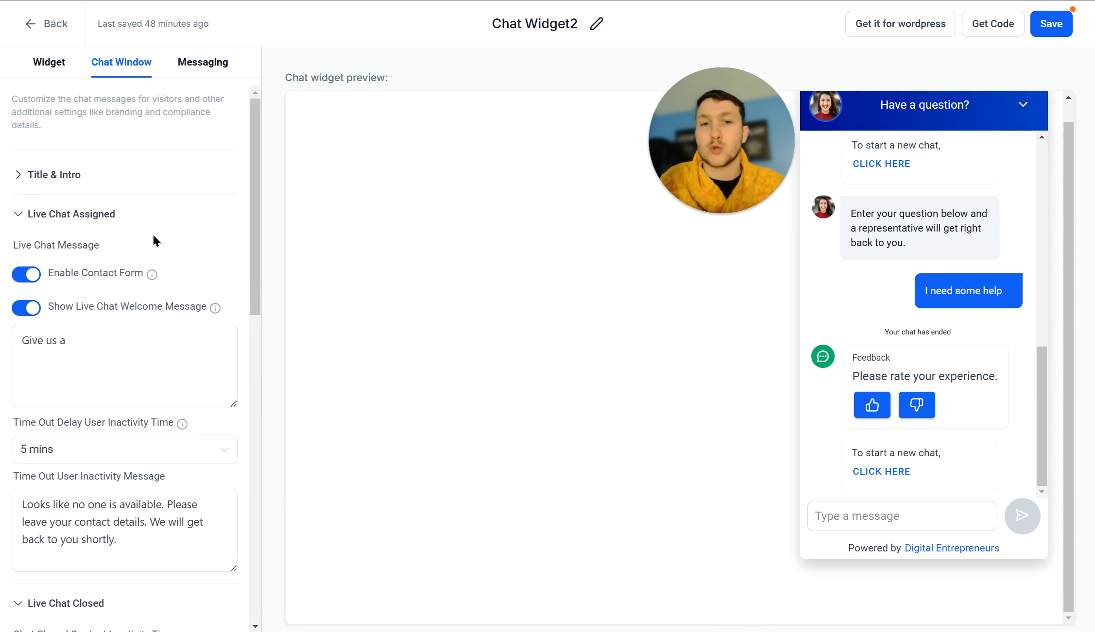
{"action": "scroll", "coordinate": [161, 238], "scroll_direction": "down", "scroll_amount": 10}
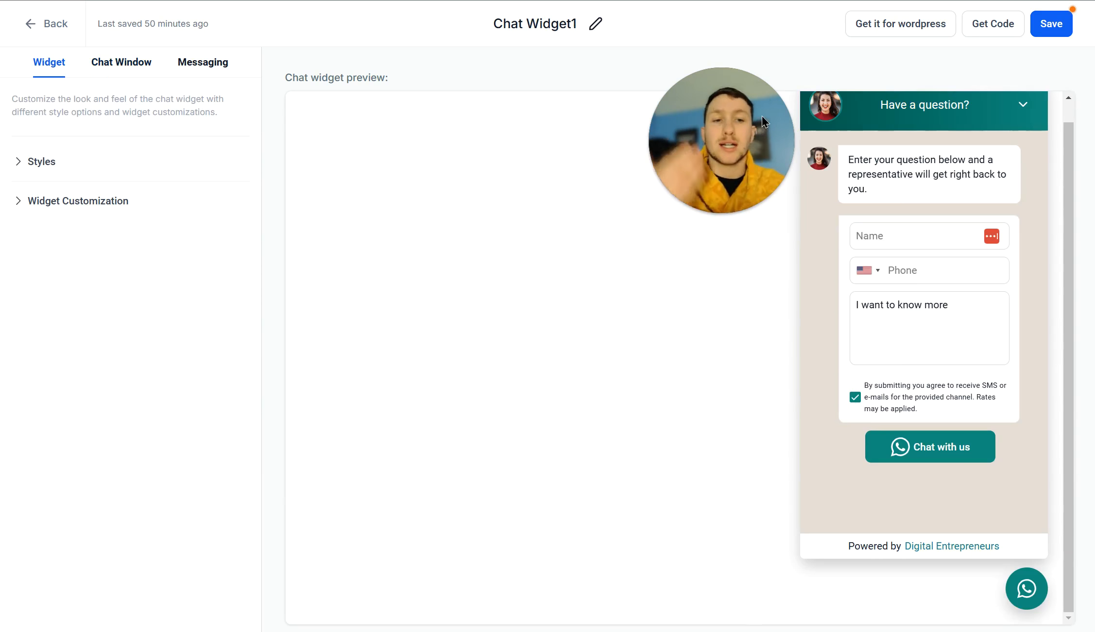
Switch to Chat Widget1, try its WhatsApp chat bubble and open the WhatsApp settings of its chat window
{"action": "left_click", "coordinate": [1026, 588]}
{"action": "left_click", "coordinate": [1026, 589]}
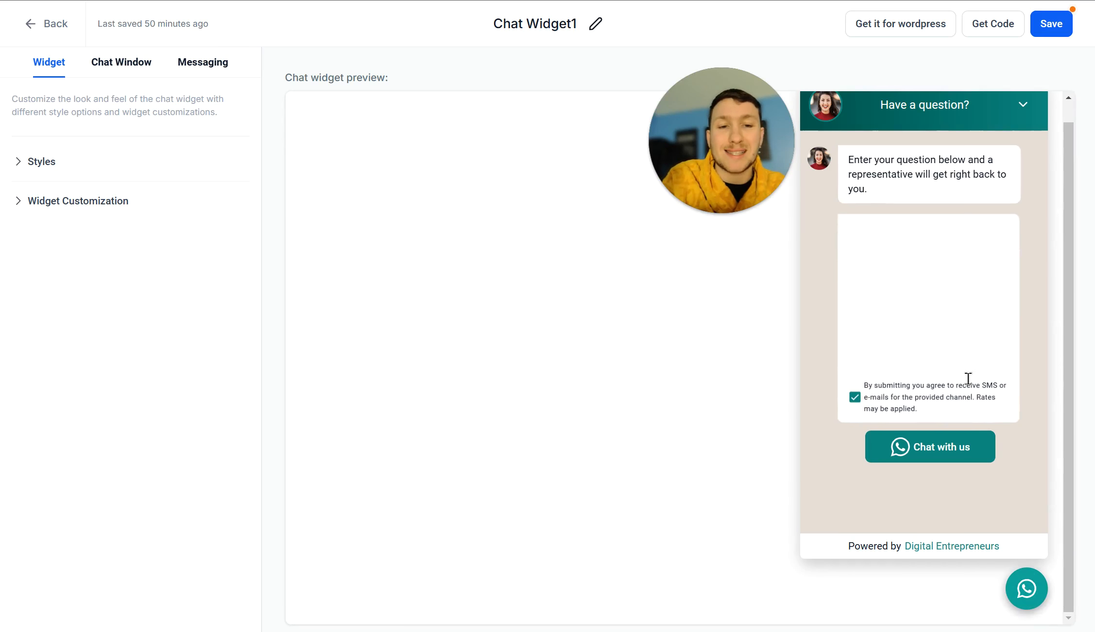
{"action": "left_click", "coordinate": [129, 72]}
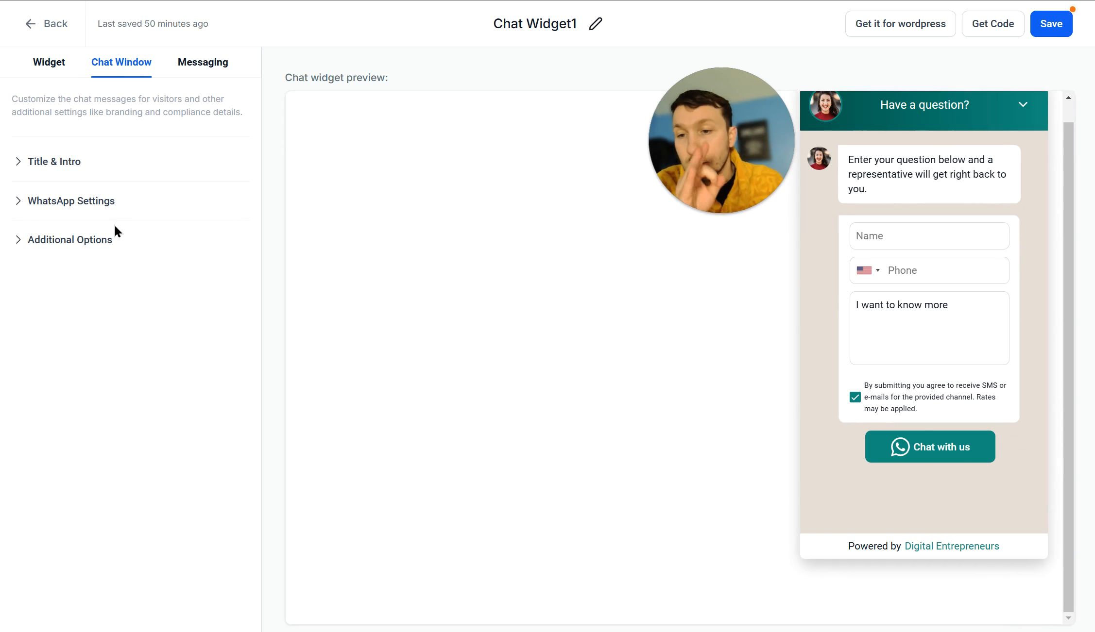
{"action": "left_click", "coordinate": [105, 206]}
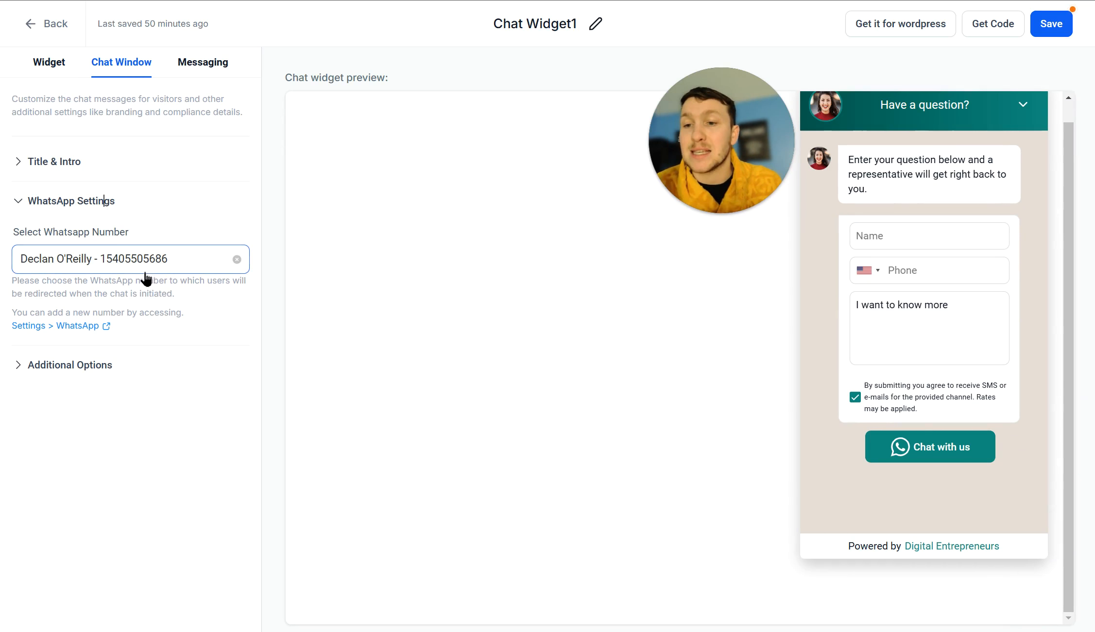
Check the available WhatsApp numbers without changing the selection, and open Chat Widget3 for editing from the webchat list
{"action": "left_click", "coordinate": [138, 264]}
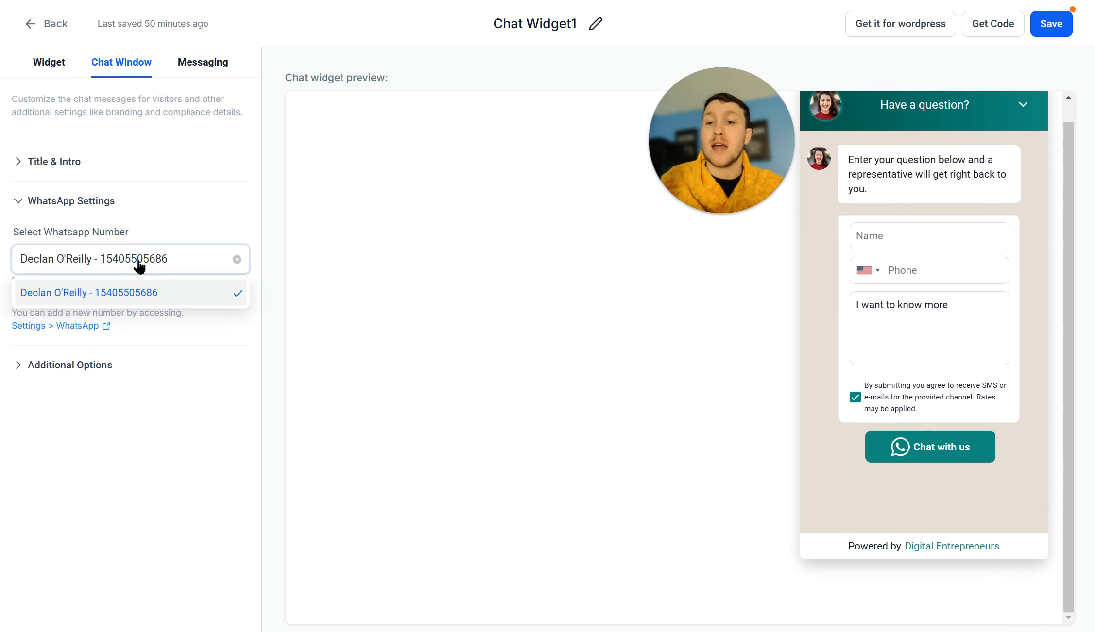
{"action": "left_click", "coordinate": [191, 219]}
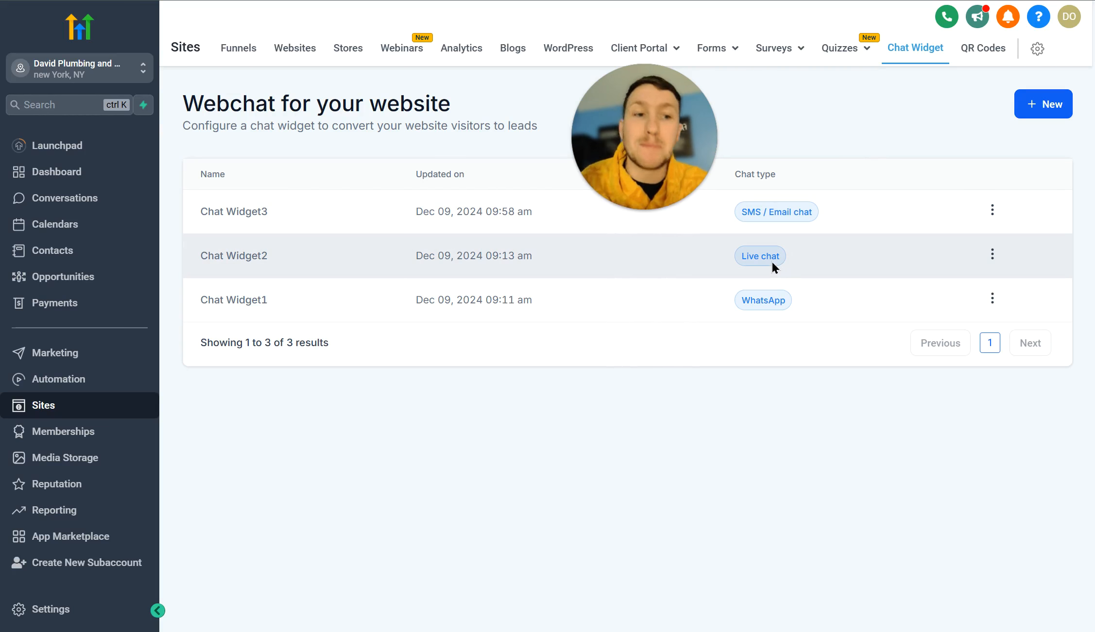
{"action": "left_click", "coordinate": [991, 211]}
{"action": "left_click", "coordinate": [1001, 141]}
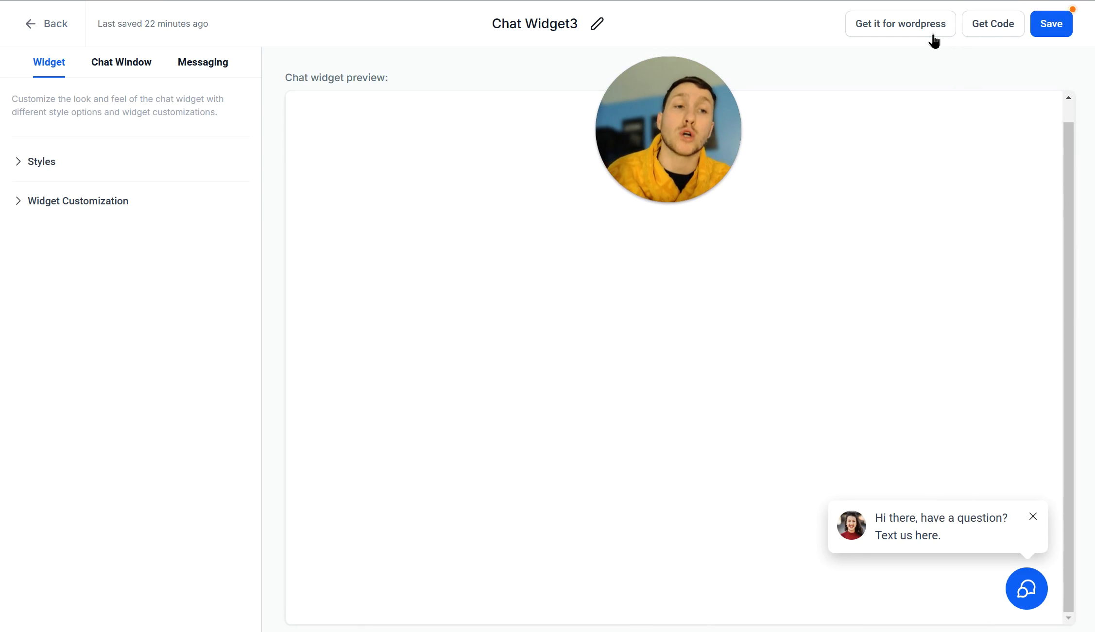
Follow Chat Widget3's WordPress option and examine the LeadConnector plugin page, including its description, screenshots and ratings, before returning to the widget
{"action": "left_click", "coordinate": [917, 23]}
{"action": "mouse_move", "coordinate": [709, 199]}
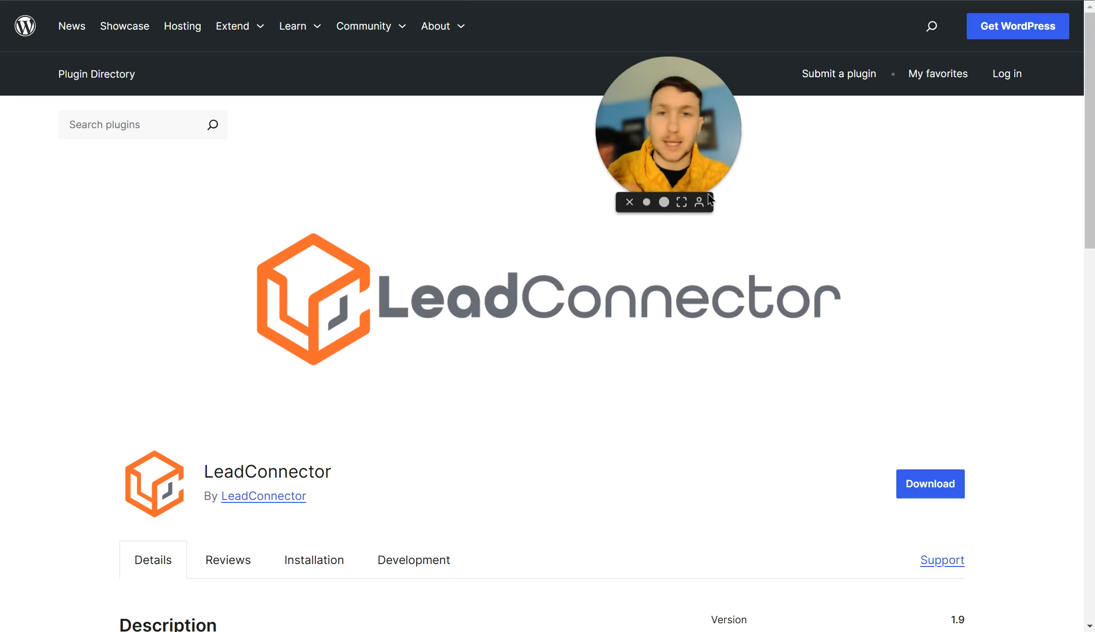
{"action": "scroll", "coordinate": [635, 391], "scroll_direction": "down", "scroll_amount": 10}
{"action": "scroll", "coordinate": [628, 440], "scroll_direction": "up", "scroll_amount": 10}
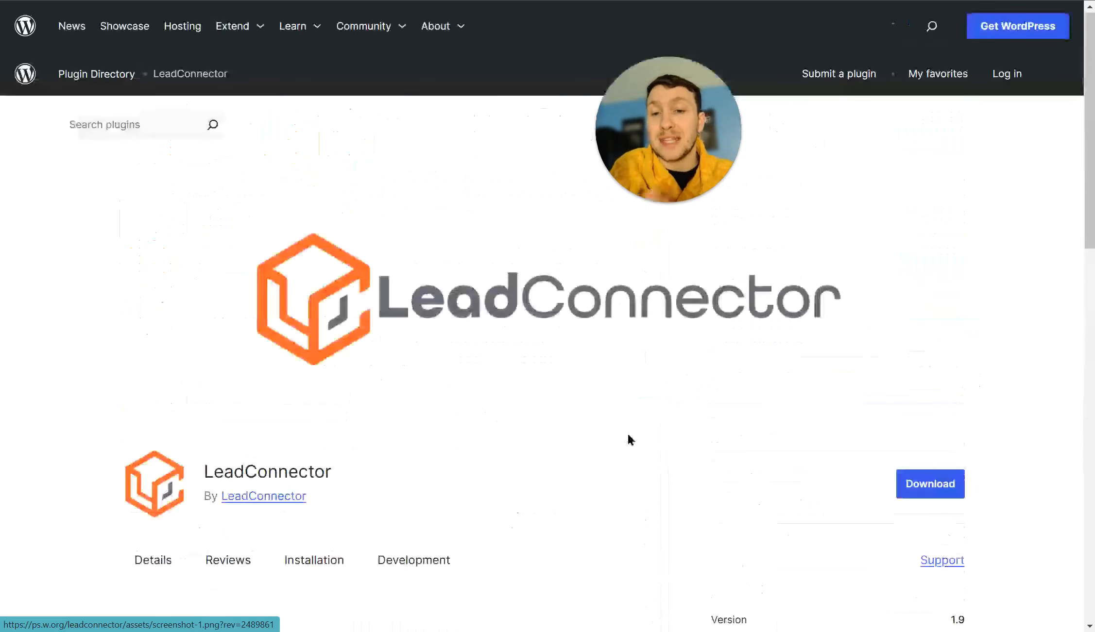
{"action": "scroll", "coordinate": [624, 428], "scroll_direction": "down", "scroll_amount": 10}
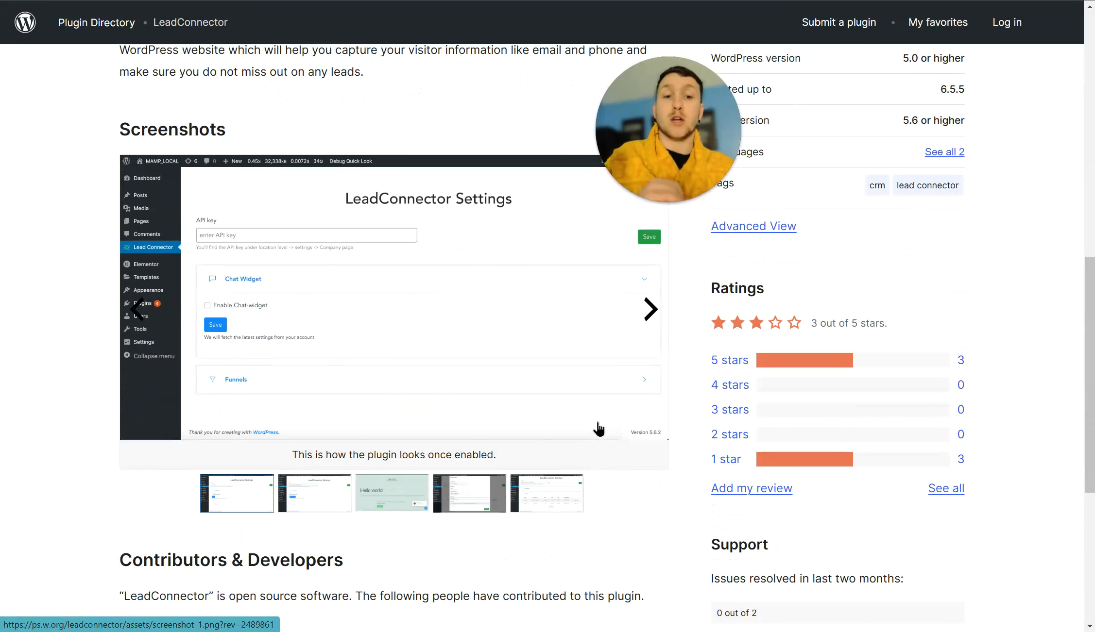
{"action": "scroll", "coordinate": [599, 431], "scroll_direction": "down", "scroll_amount": 4}
{"action": "scroll", "coordinate": [596, 433], "scroll_direction": "up", "scroll_amount": 15}
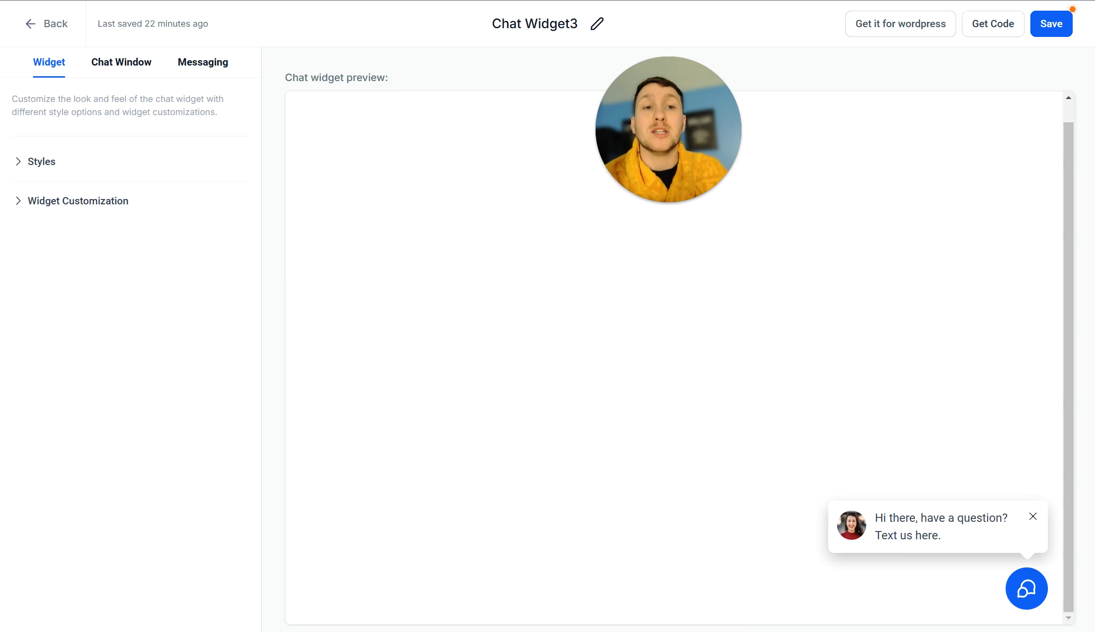
{"action": "scroll", "coordinate": [777, 399], "scroll_direction": "up", "scroll_amount": 1}
{"action": "mouse_move", "coordinate": [686, 216]}
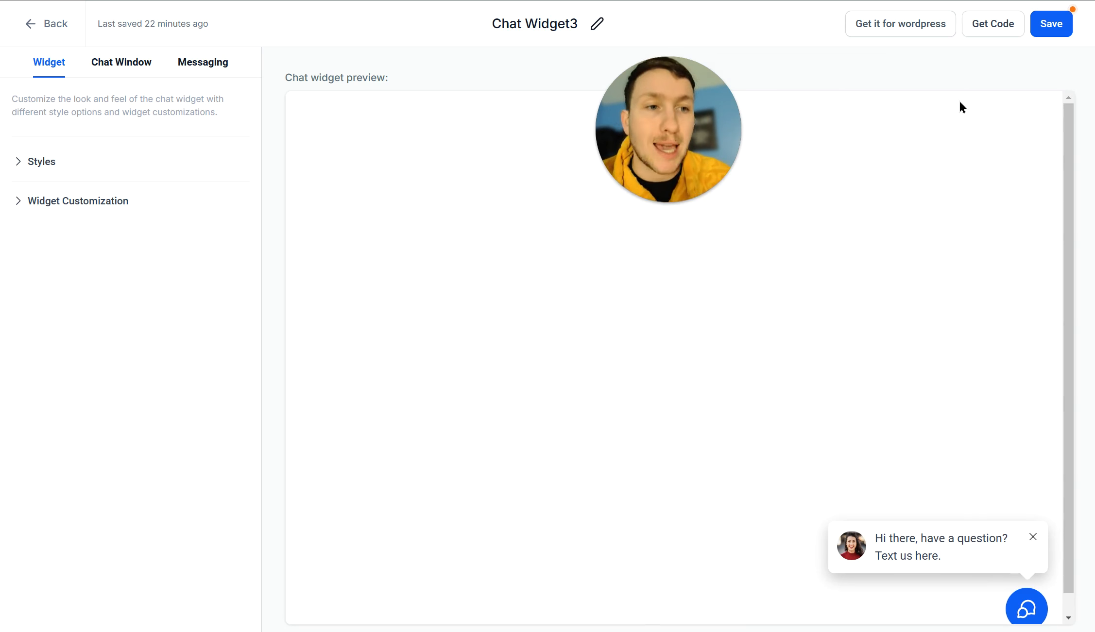
Get the embed code of Chat Widget3 and copy the entire script from its Via Code version
{"action": "left_click", "coordinate": [987, 23]}
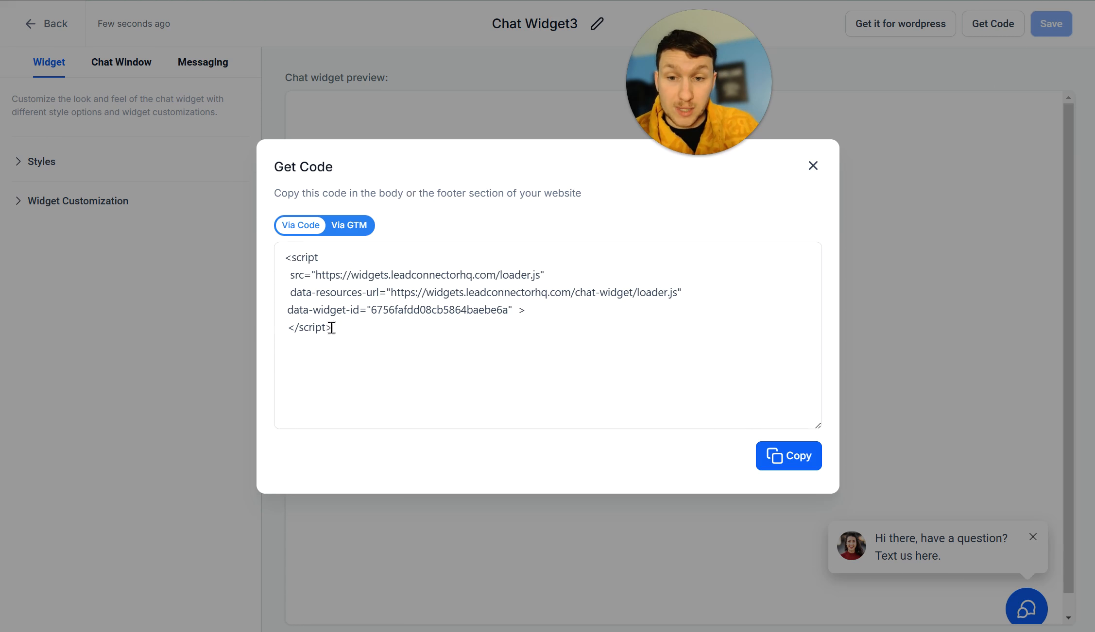
{"action": "left_click_drag", "start_coordinate": [359, 332], "coordinate": [285, 262]}
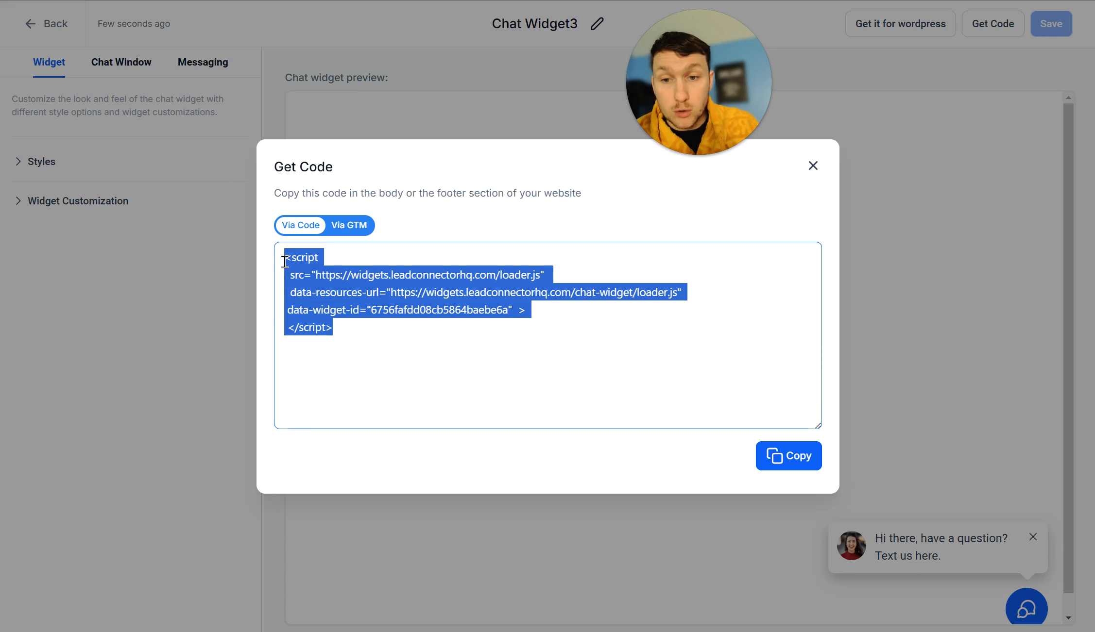
{"action": "right_click", "coordinate": [305, 281]}
{"action": "left_click", "coordinate": [350, 292]}
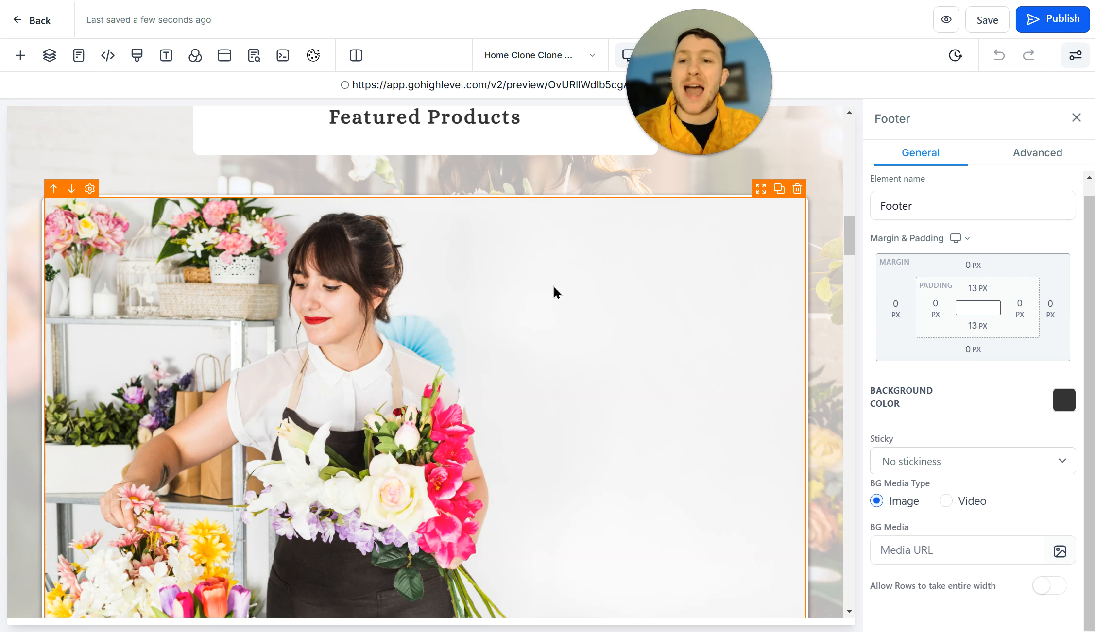
Paste the copied widget script into the website page's footer tracking code, and save both the tracking code and the page
{"action": "left_click", "coordinate": [108, 55]}
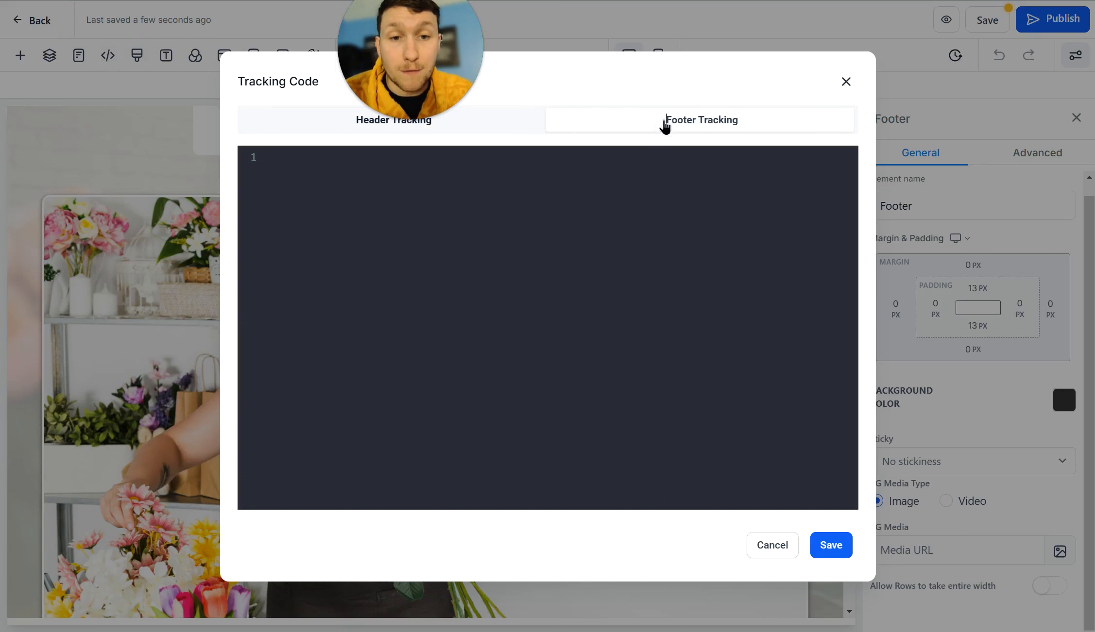
{"action": "right_click", "coordinate": [297, 160]}
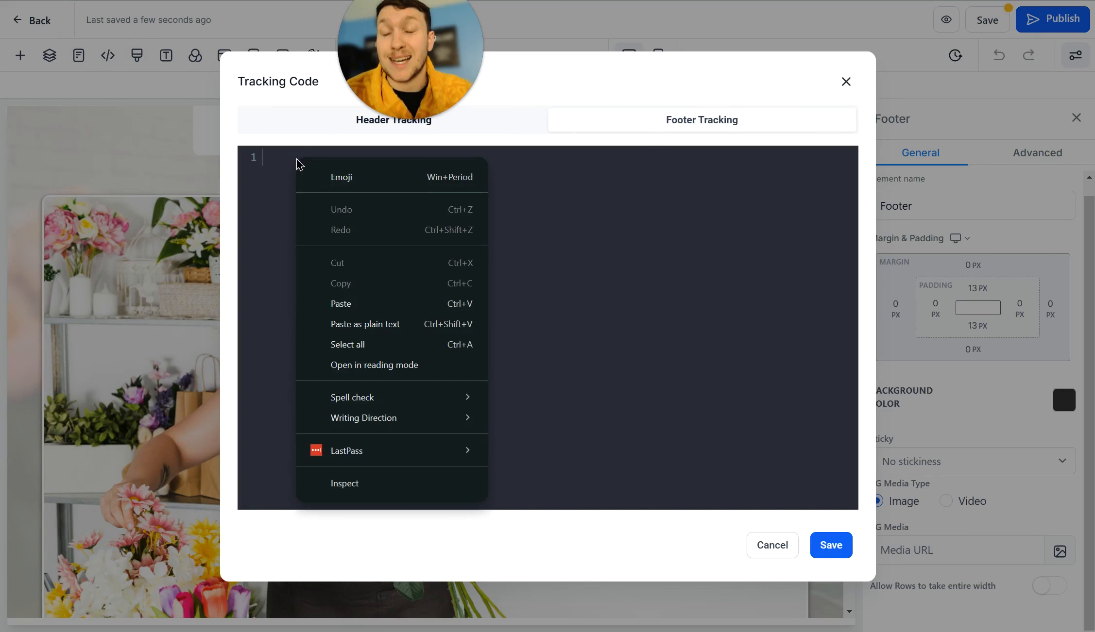
{"action": "left_click", "coordinate": [374, 303]}
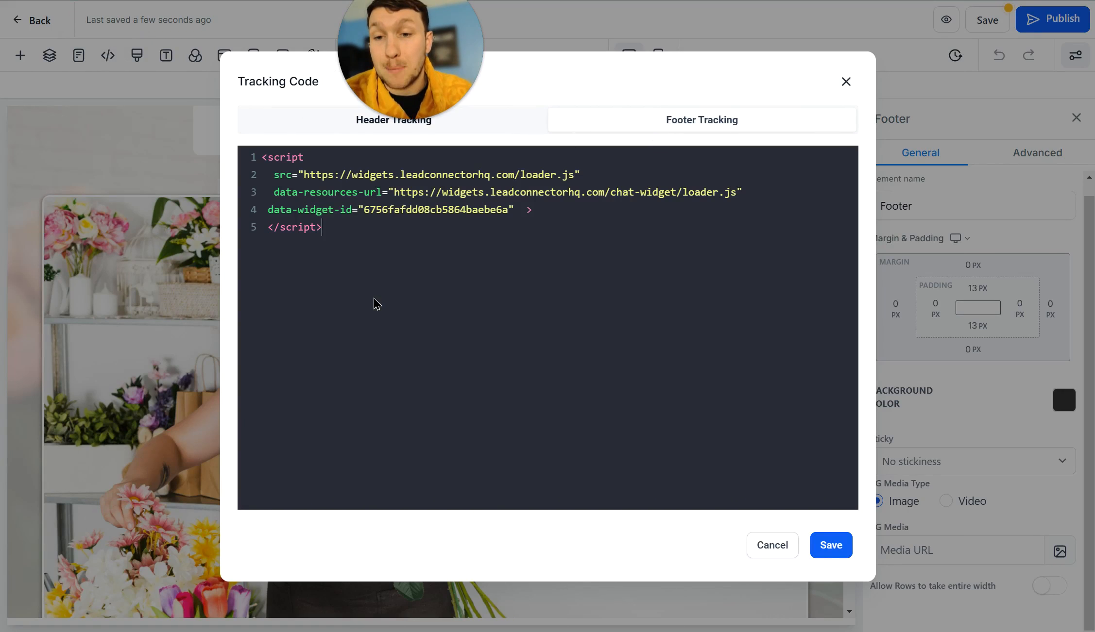
{"action": "left_click", "coordinate": [831, 545]}
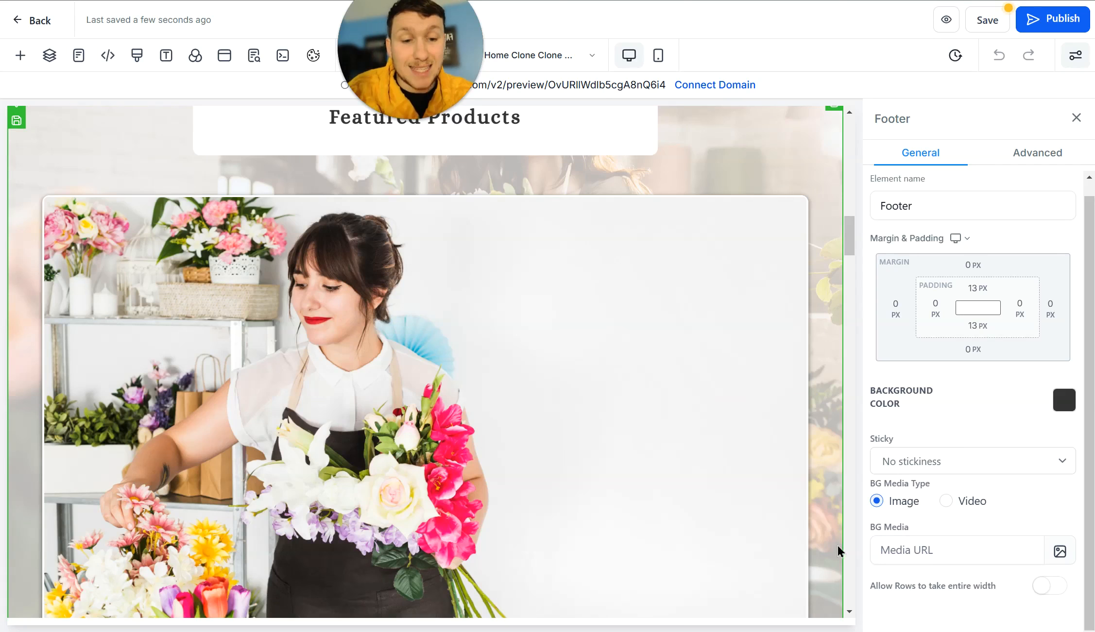
{"action": "left_click", "coordinate": [985, 22]}
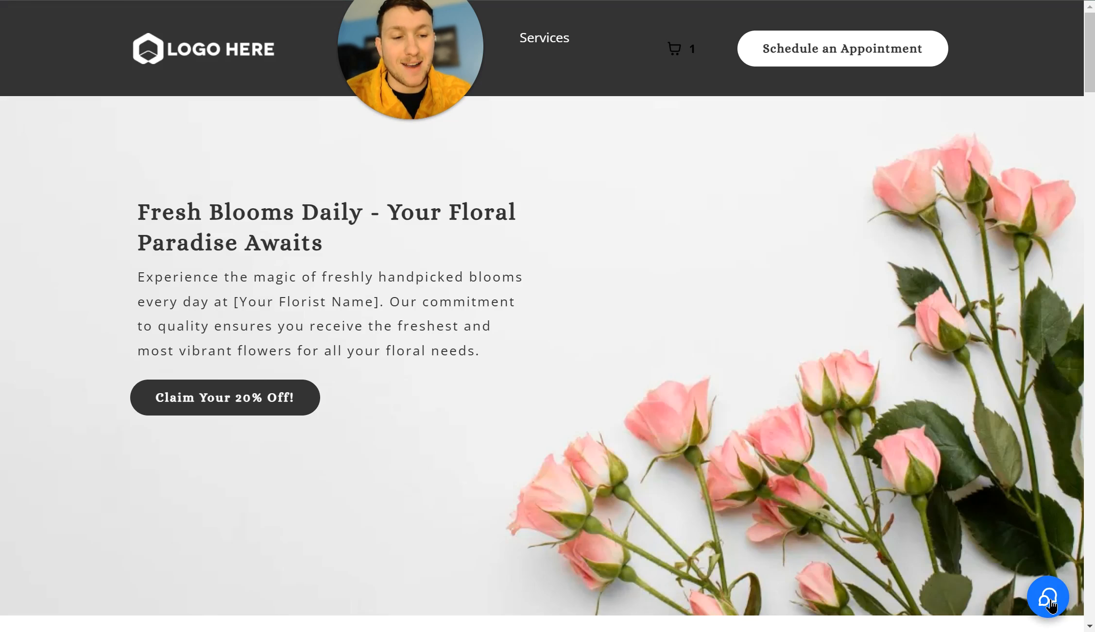
Test the chat bubble on the florist website preview by opening and closing its chat window twice
{"action": "left_click", "coordinate": [1048, 599]}
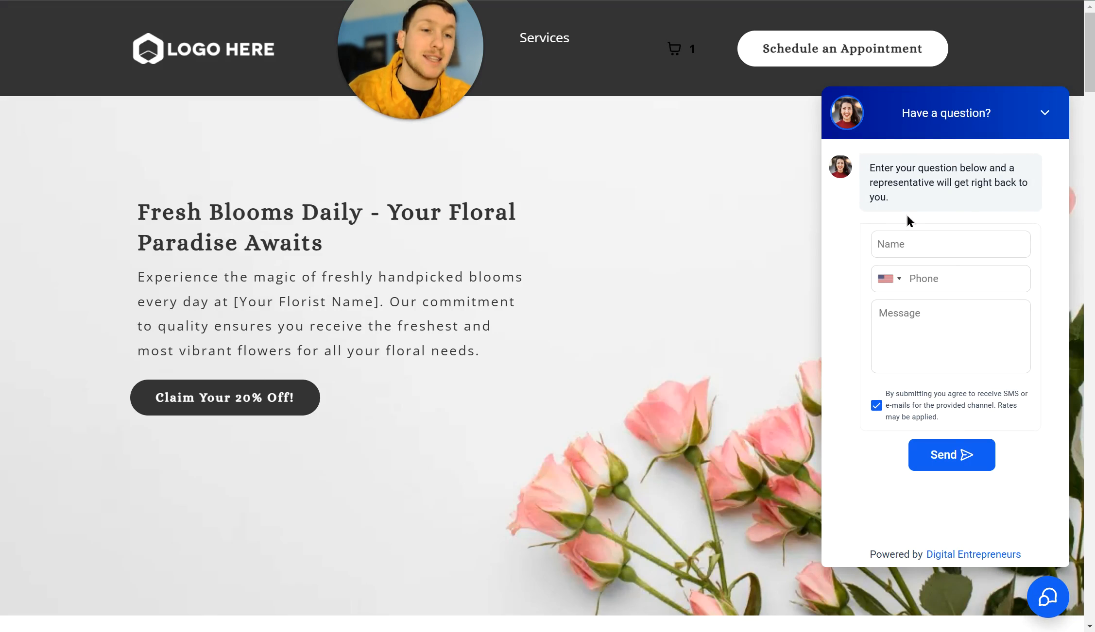
{"action": "left_click", "coordinate": [1037, 596]}
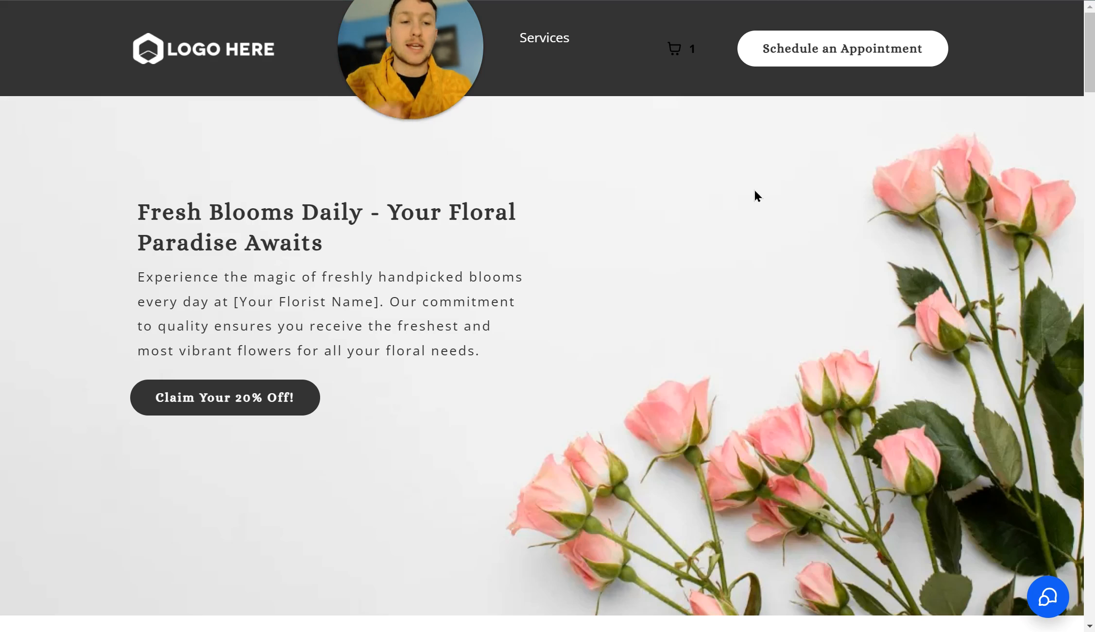
{"action": "left_click", "coordinate": [1045, 606]}
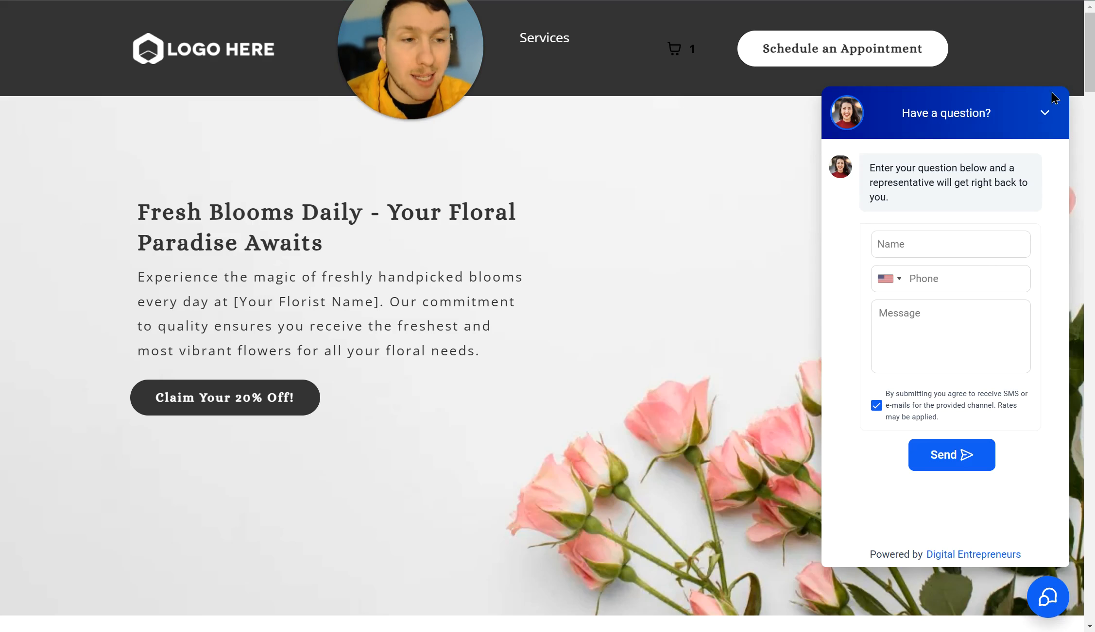
{"action": "left_click", "coordinate": [1039, 602]}
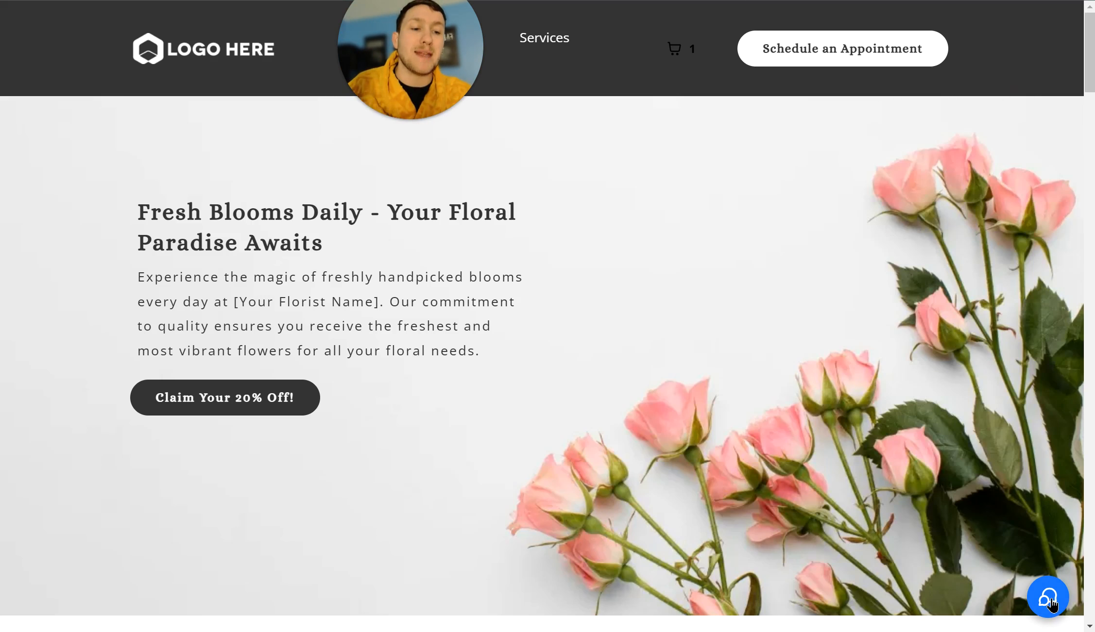